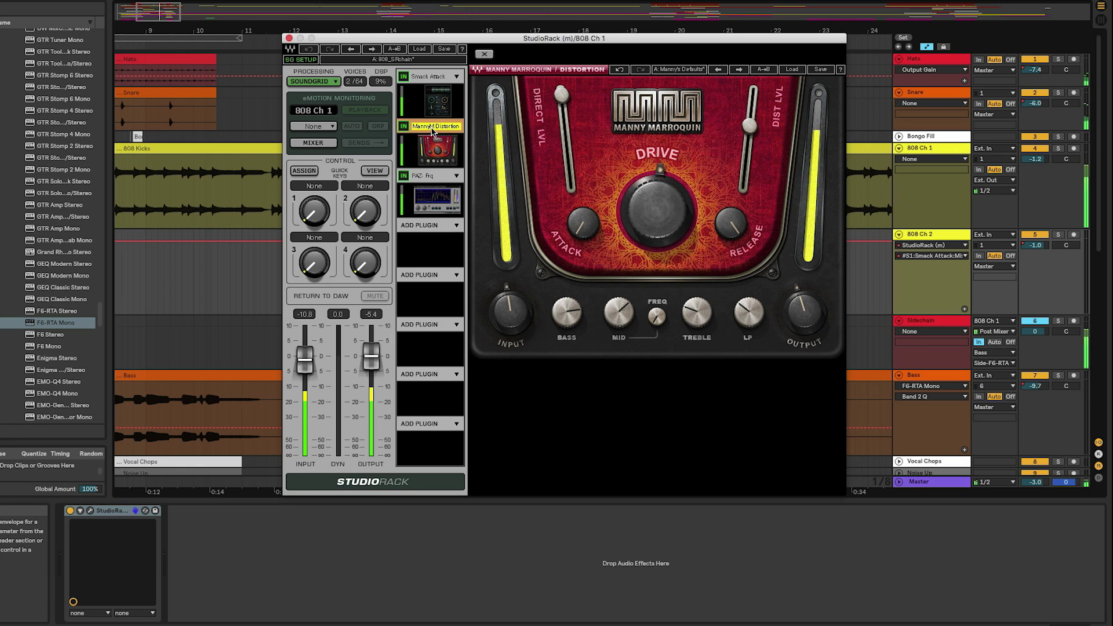
- Show Smack Attack in 808 Ch 1's StudioRack and play back the 808 Kicks clip to hear its effect
left_click(426, 77)
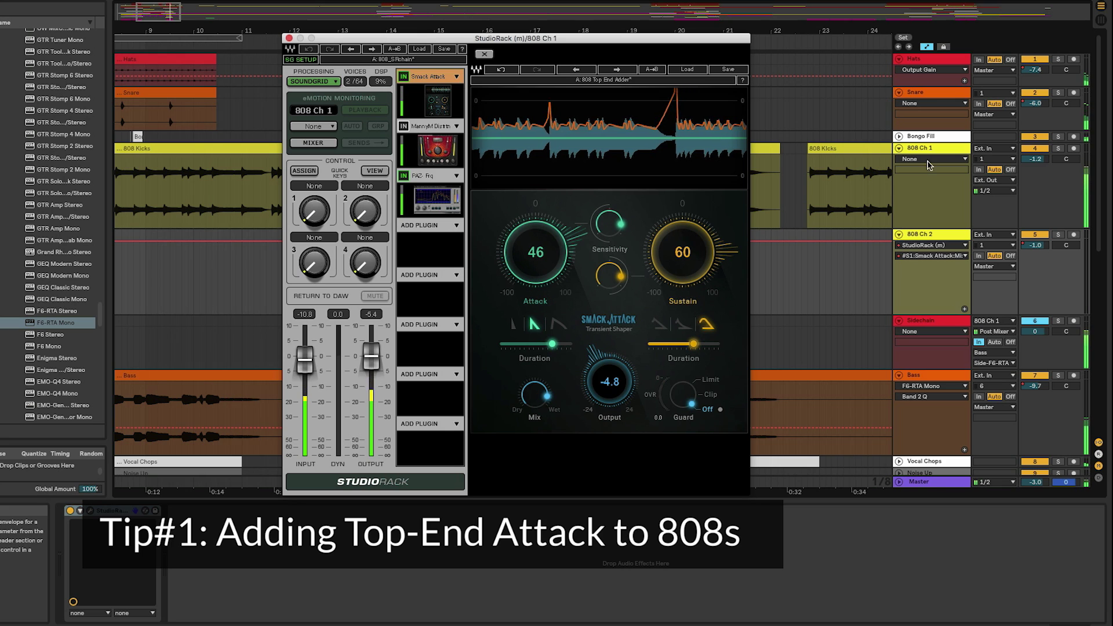
left_click(866, 149)
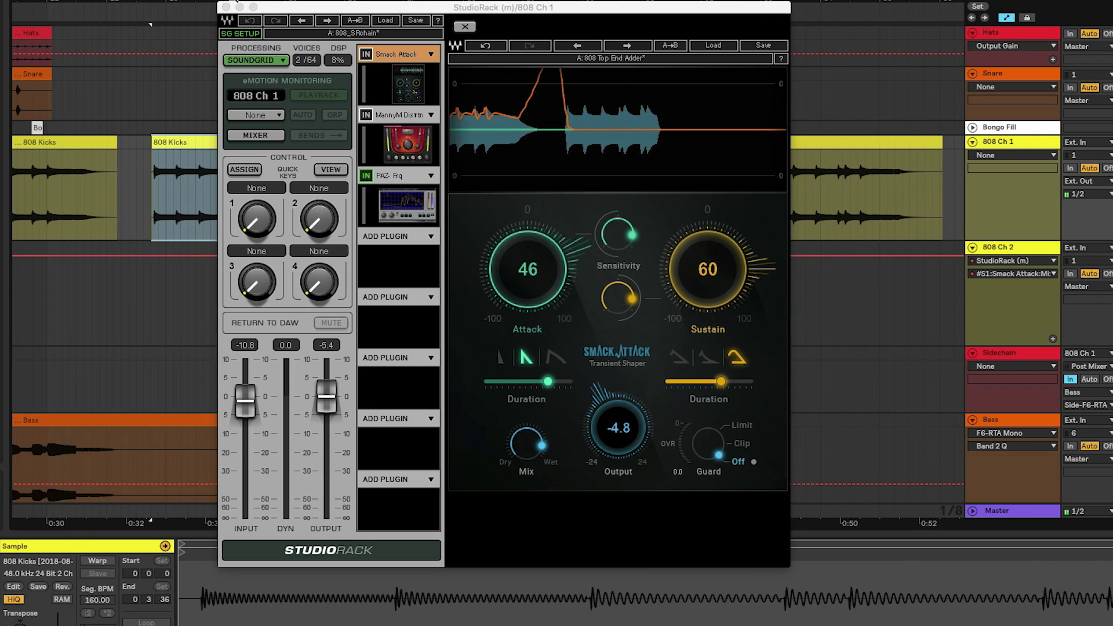
double_click(387, 54)
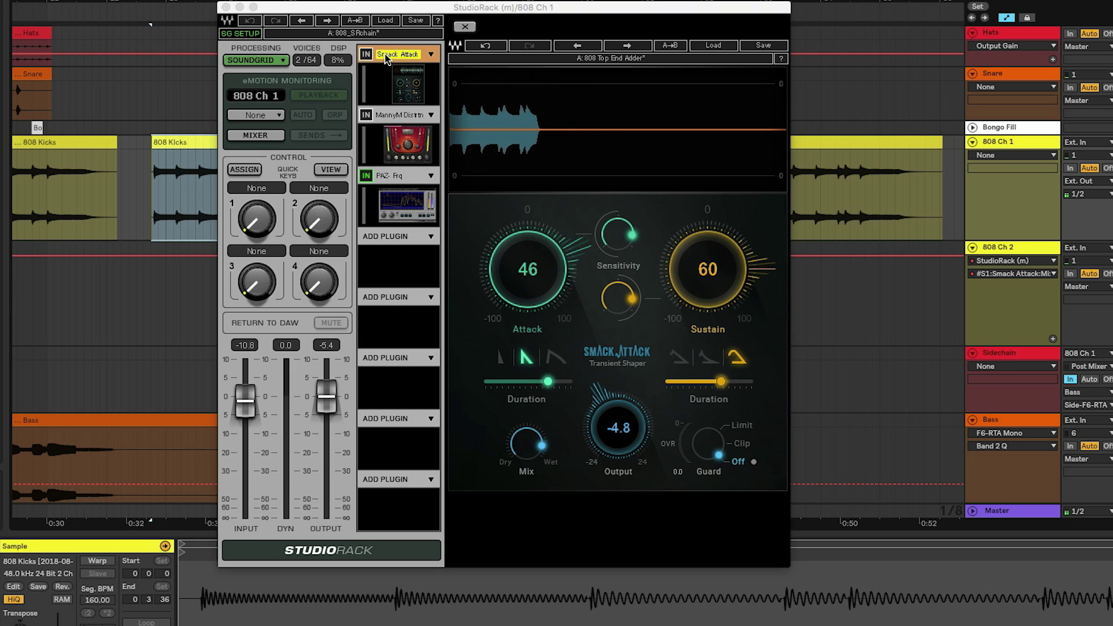
key("space")
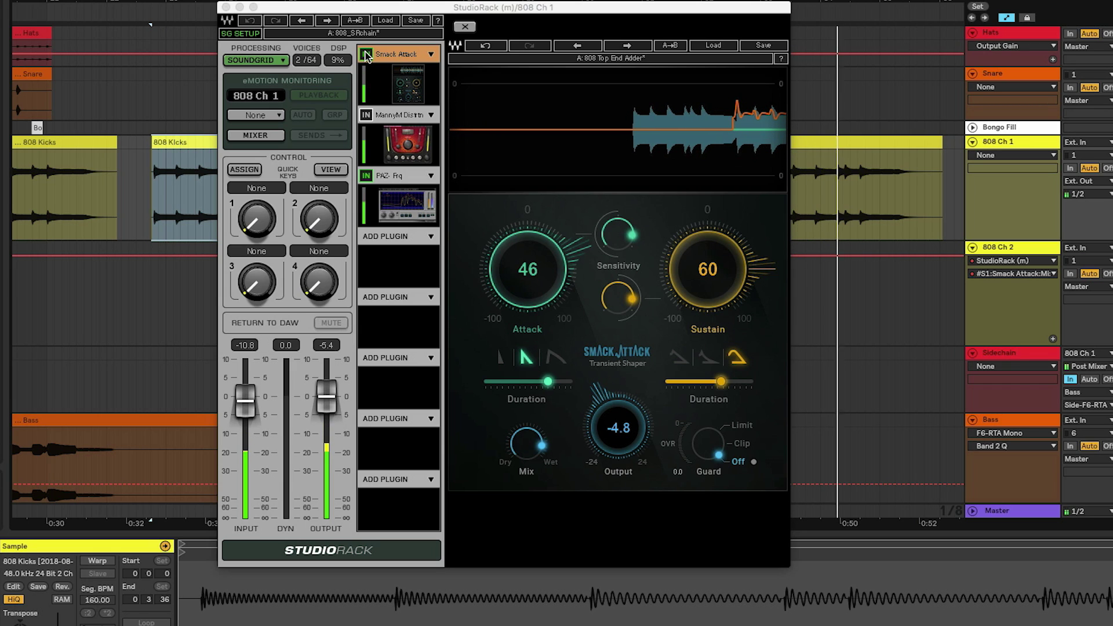
- Close the StudioRack window of 808 Ch 1 and open the StudioRack on track 808 Ch 2
left_click(226, 7)
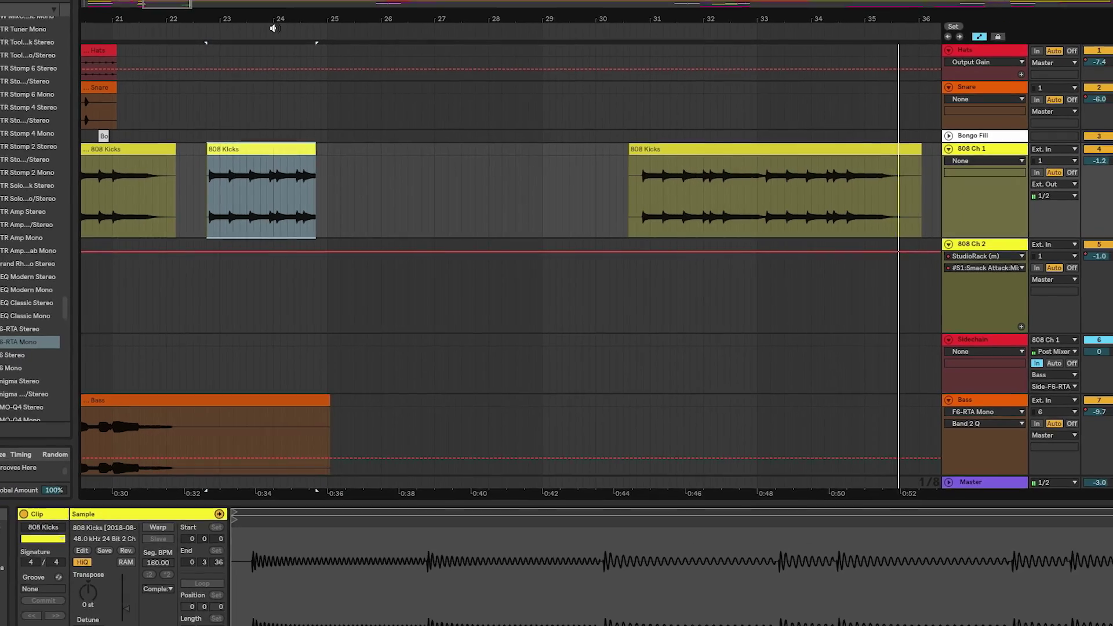
left_click(1074, 279)
left_click(1080, 613)
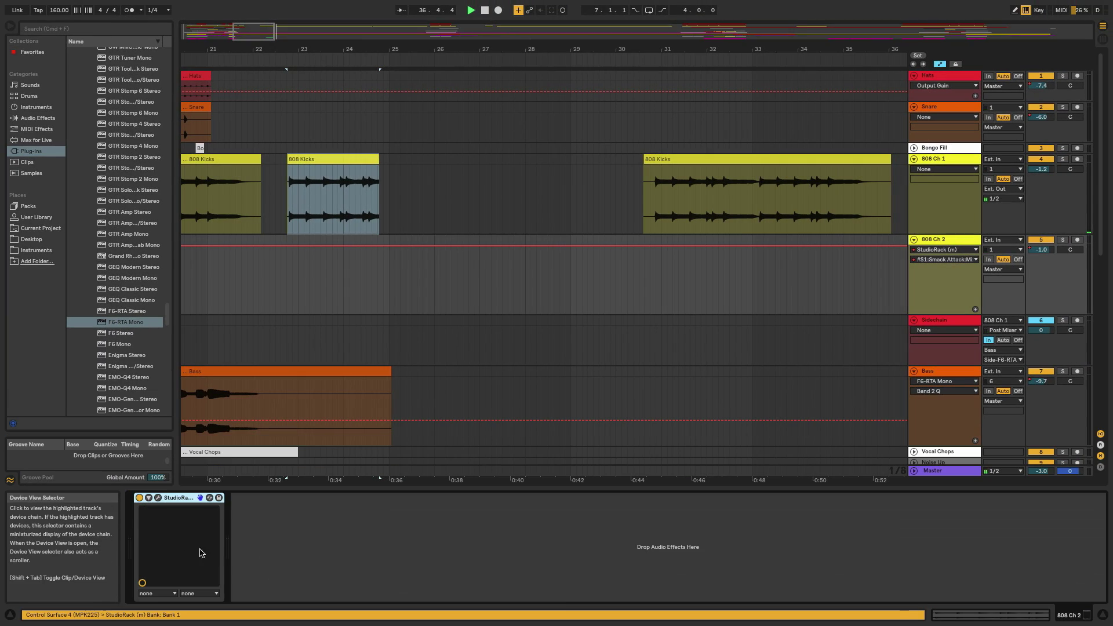
left_click(158, 498)
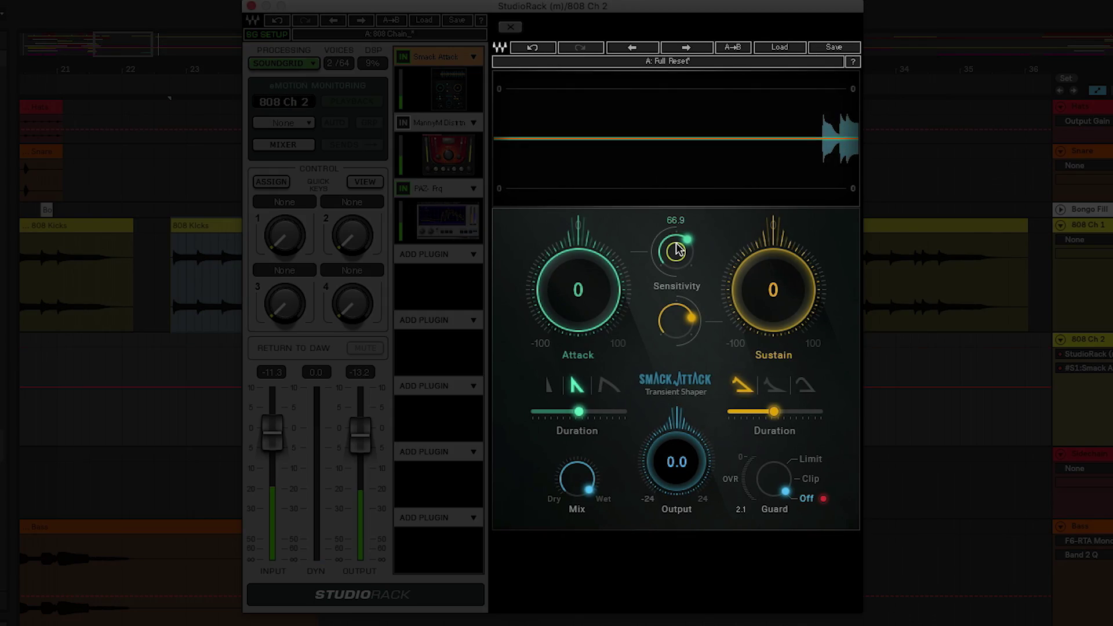
- Raise Smack Attack's attack sensitivity and set its attack duration to 35.85 on 808 Ch 2
left_click_drag(676, 250, 684, 253)
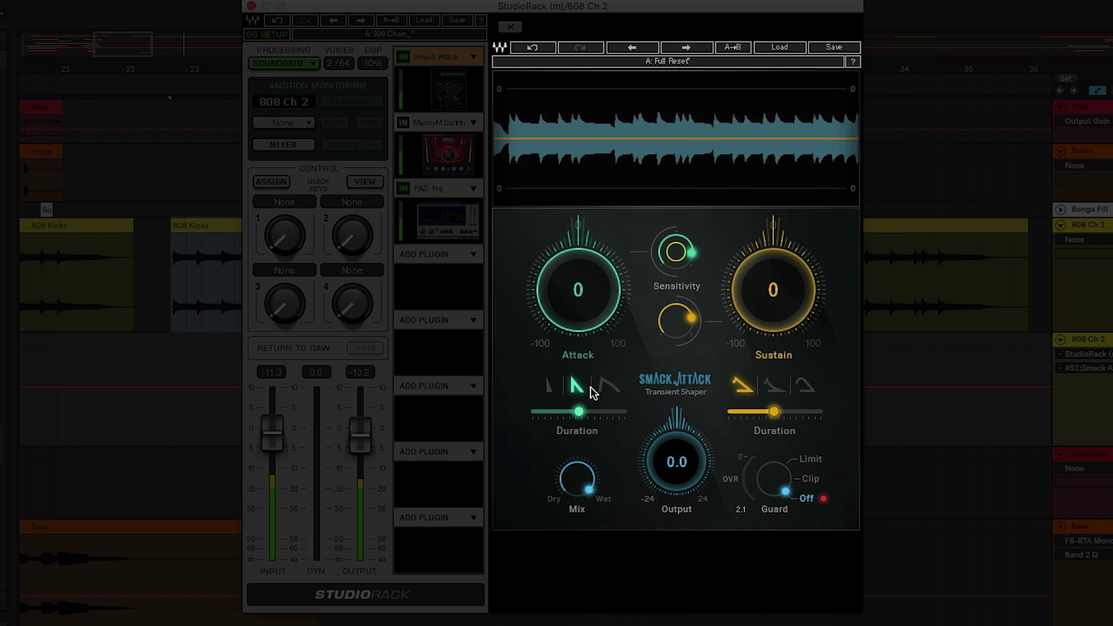
left_click_drag(584, 412, 603, 414)
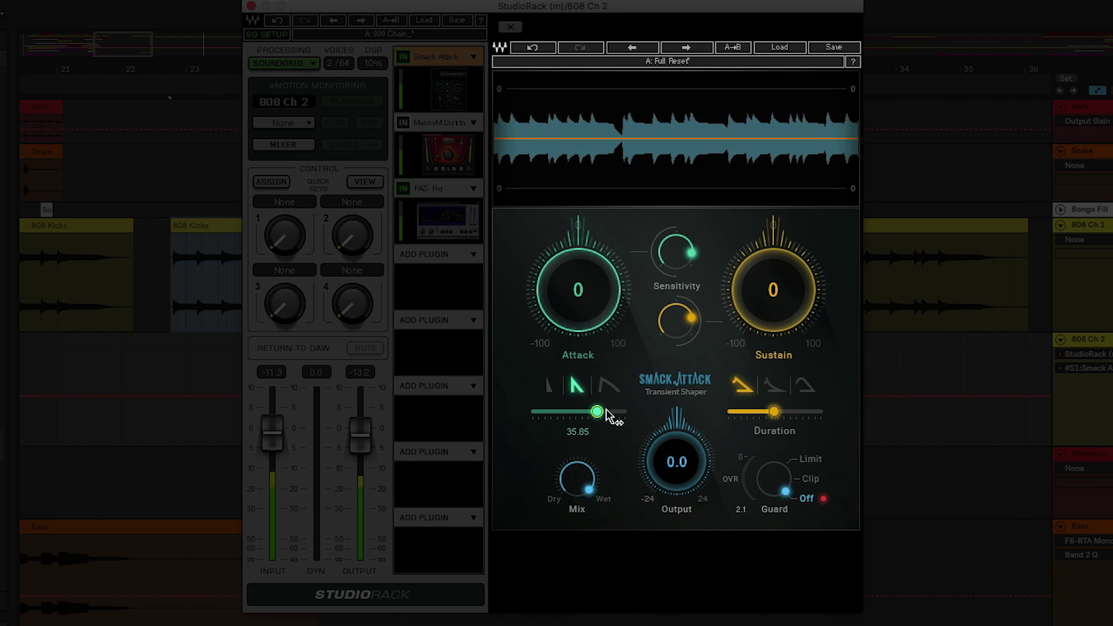
- Try Smack Attack's Attack amount up to its maximum of 100 and settle it at 46
scroll(601, 315, "up", 10)
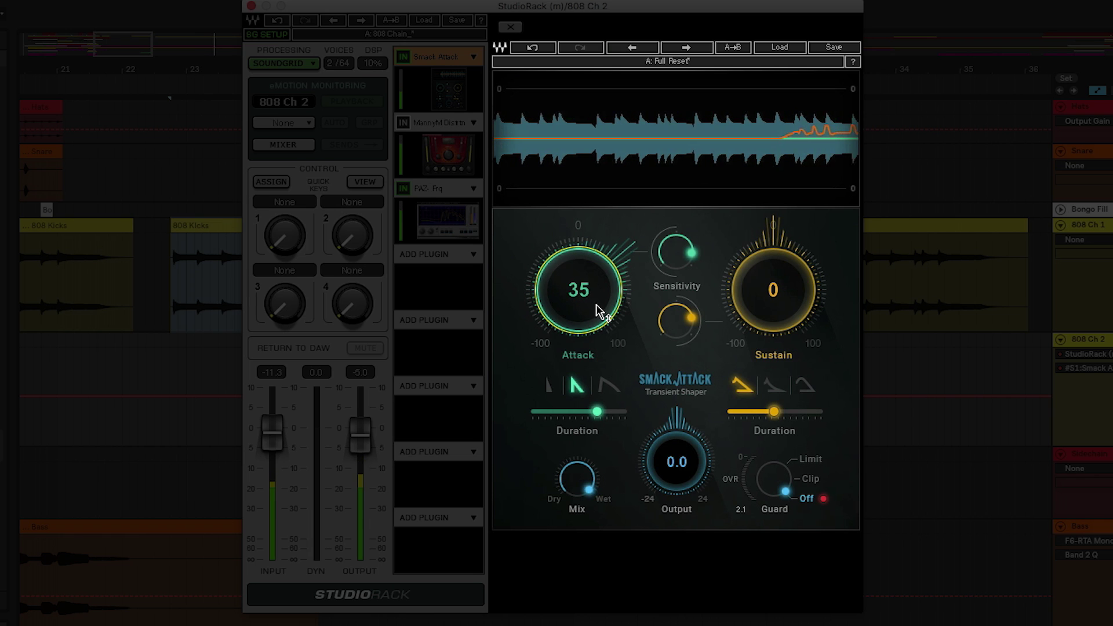
scroll(601, 314, "up", 5)
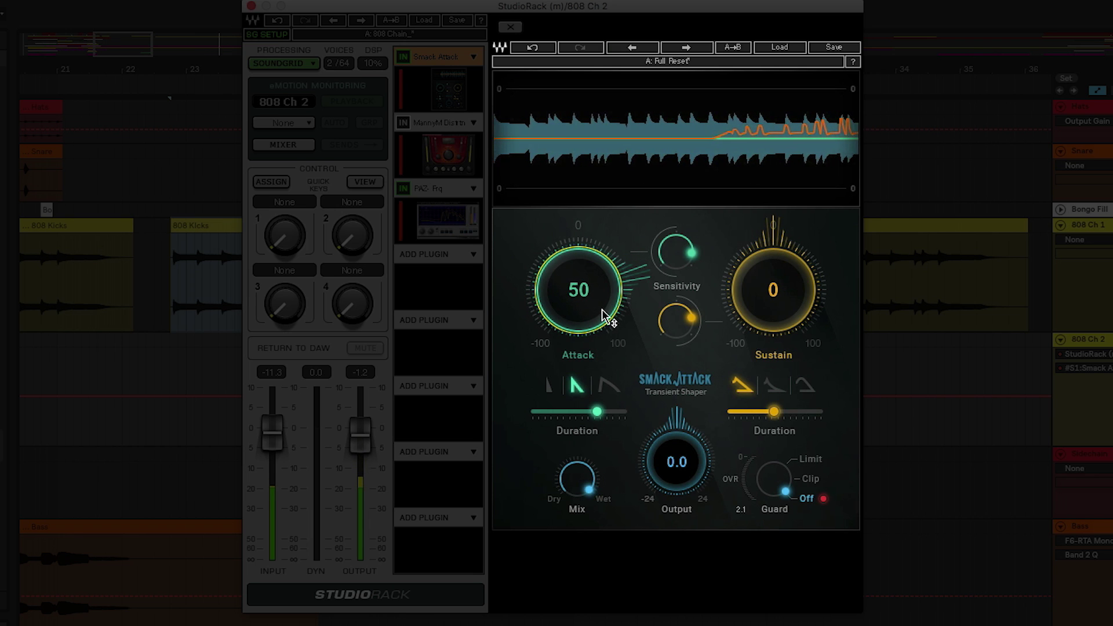
scroll(603, 316, "up", 15)
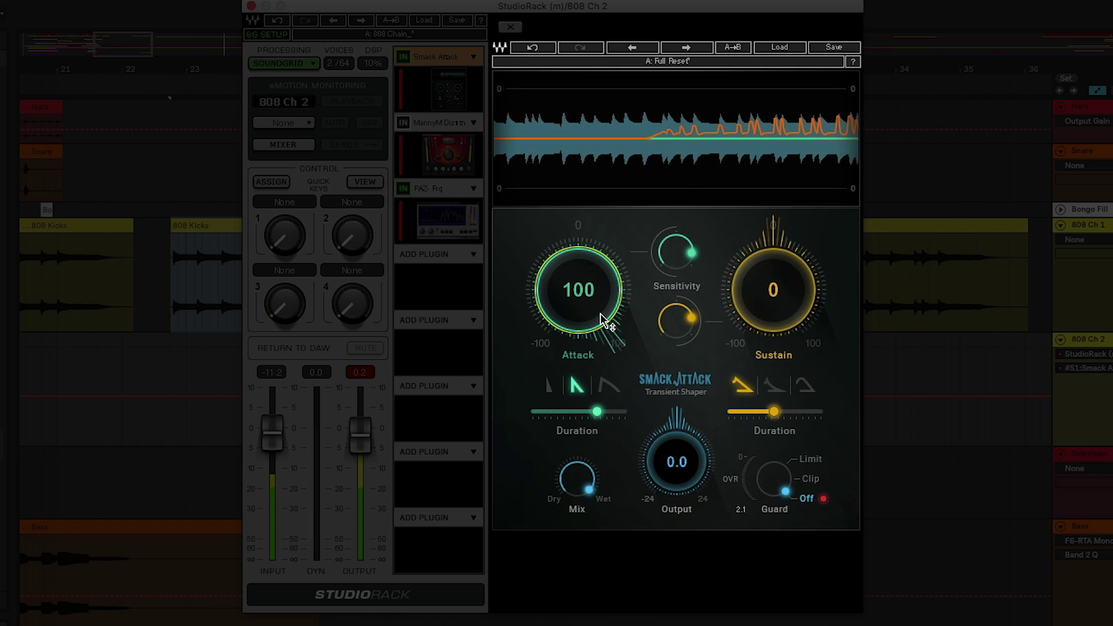
scroll(600, 318, "down", 12)
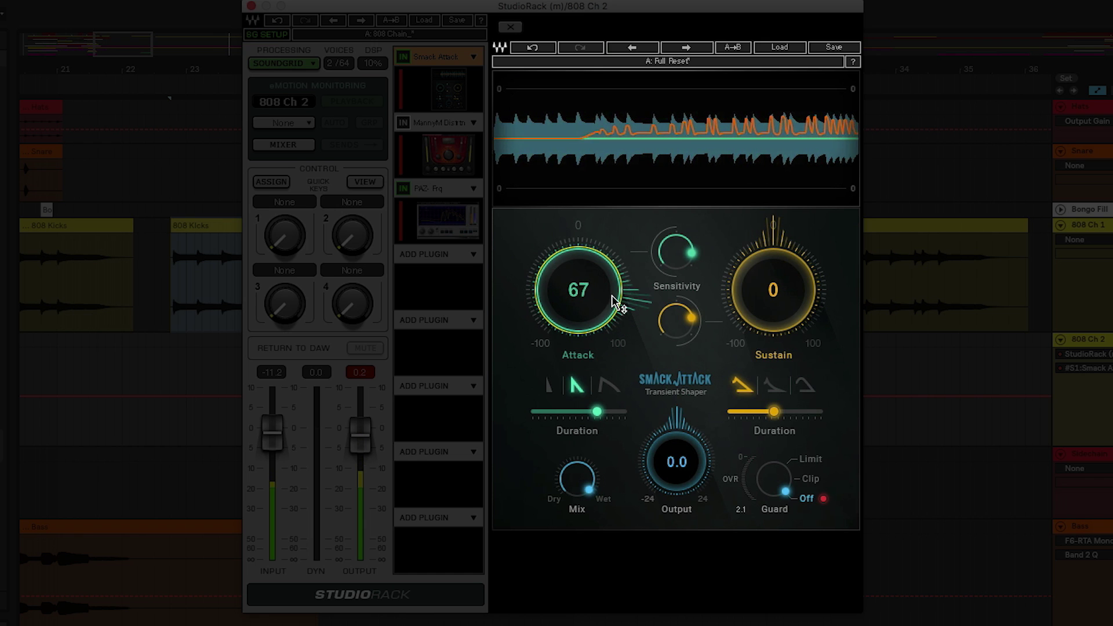
scroll(614, 294, "down", 2)
scroll(615, 287, "down", 3)
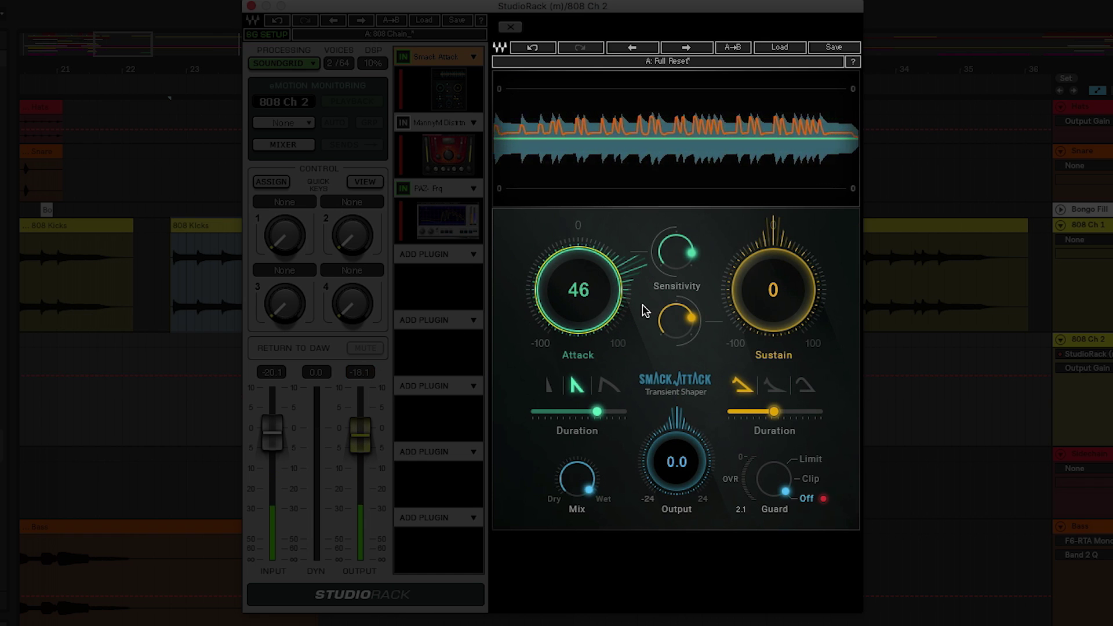
- Set Smack Attack's sustain sensitivity to 88.1 and choose the third, rounded sustain shape
mouse_move(694, 322)
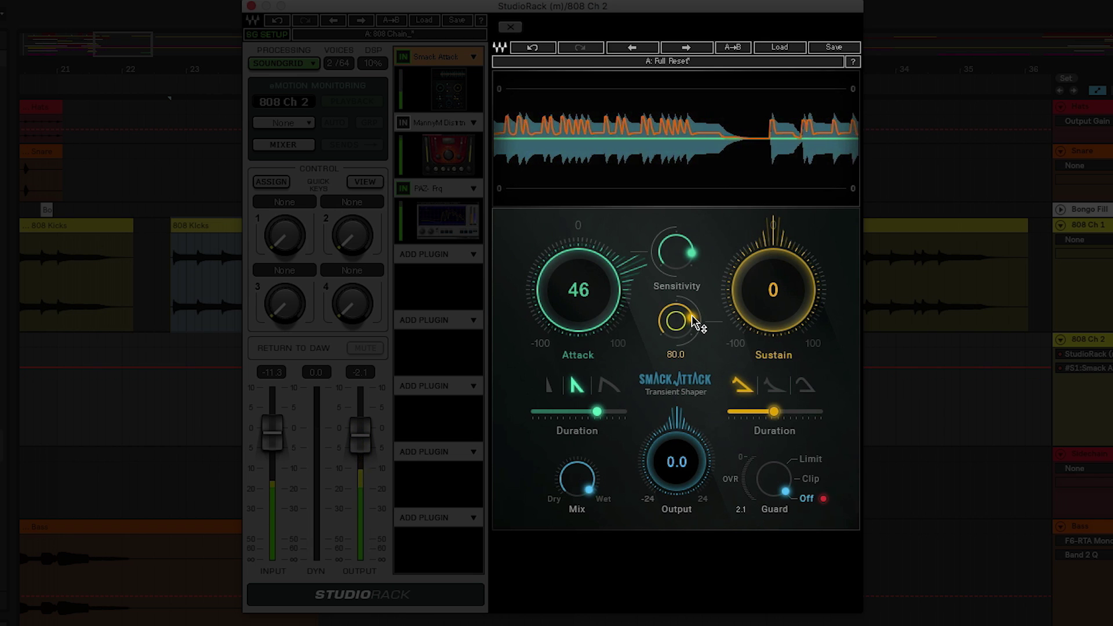
scroll(694, 322, "up", 3)
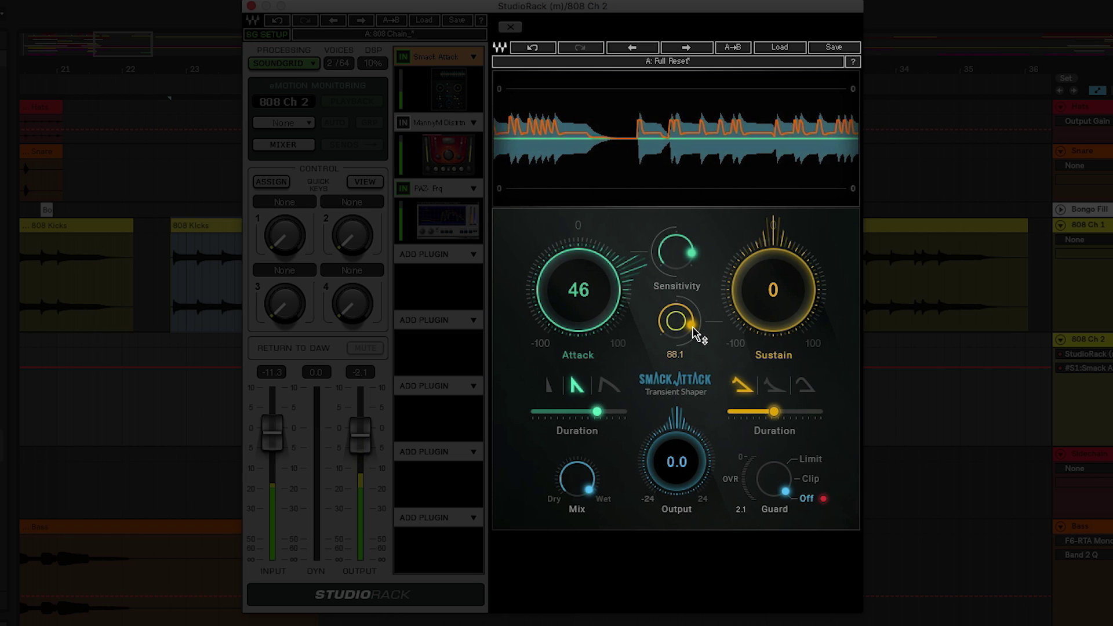
left_click(804, 393)
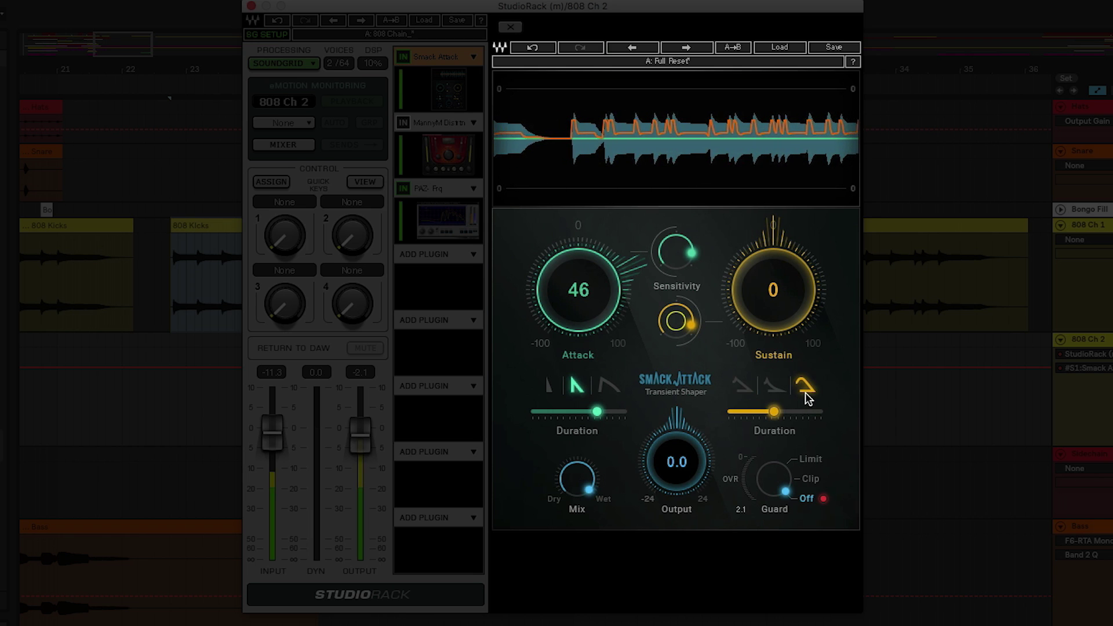
- Set Smack Attack's sustain duration to 375.87 and its Sustain amount to 60
left_click(776, 412)
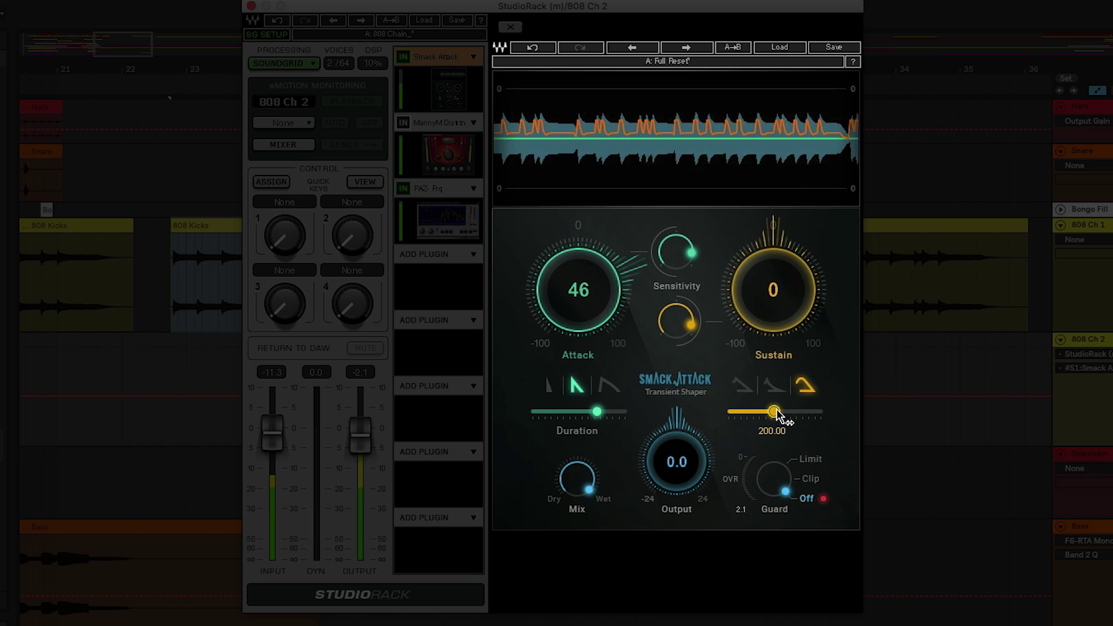
left_click_drag(777, 411, 794, 416)
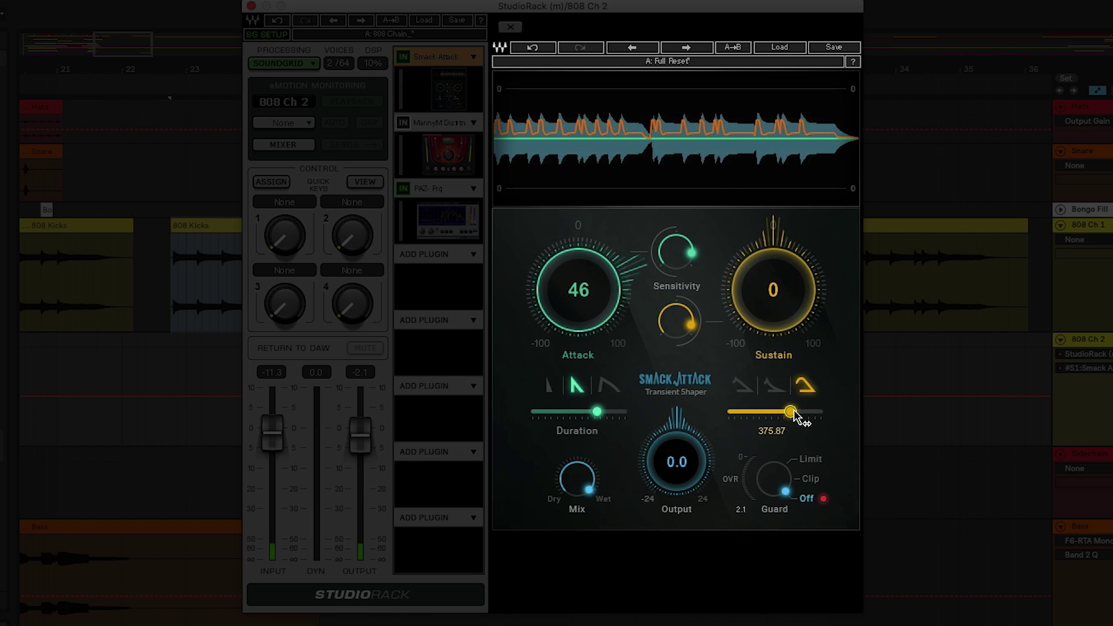
left_click_drag(775, 309, 806, 272)
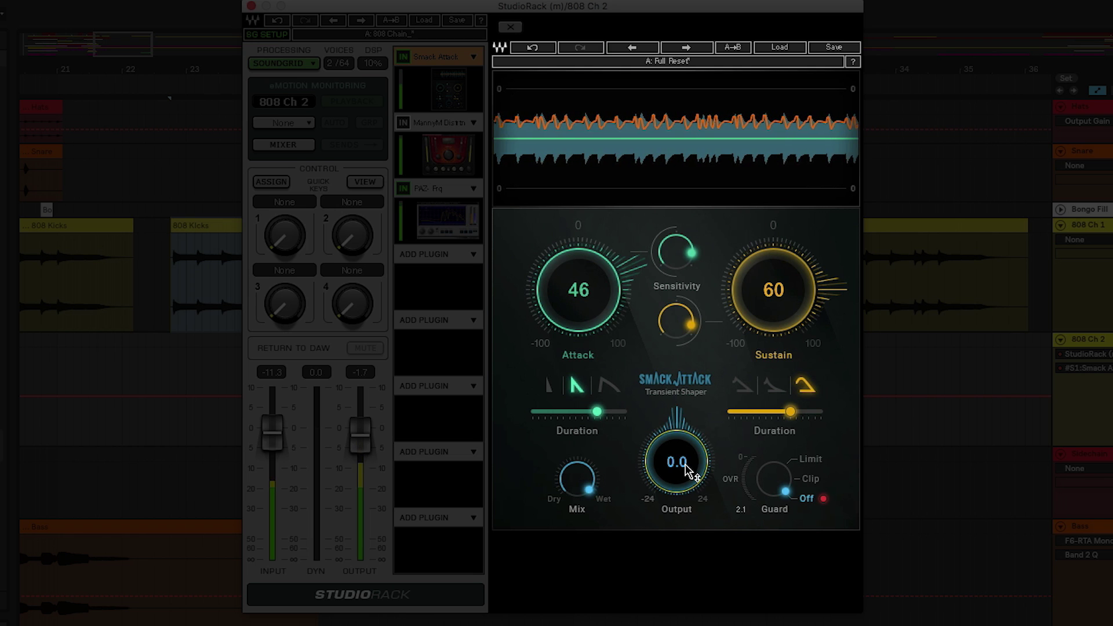
- Lower Smack Attack's output level to -4.8 and its dry/wet mix to 82
scroll(689, 471, "down", 8)
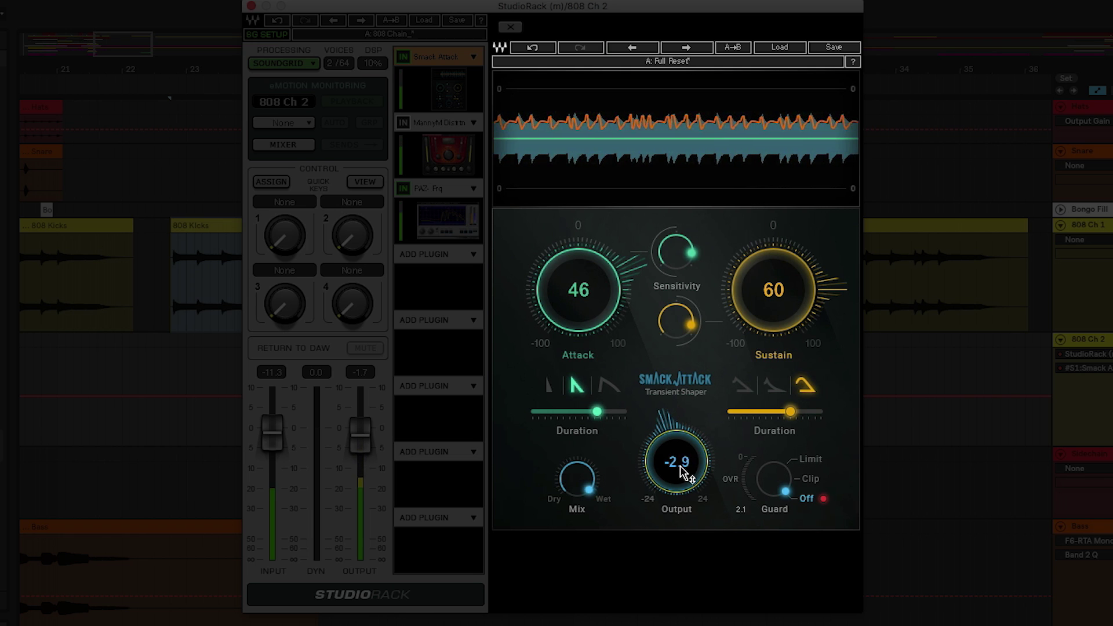
scroll(680, 472, "down", 2)
scroll(597, 488, "down", 5)
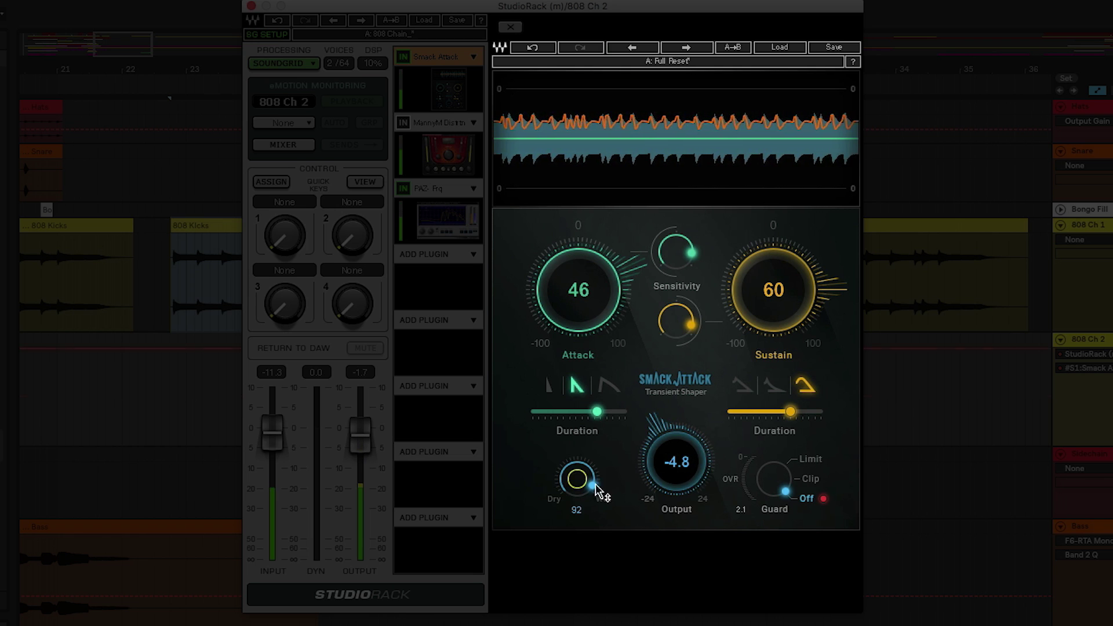
scroll(597, 488, "down", 3)
scroll(598, 487, "down", 1)
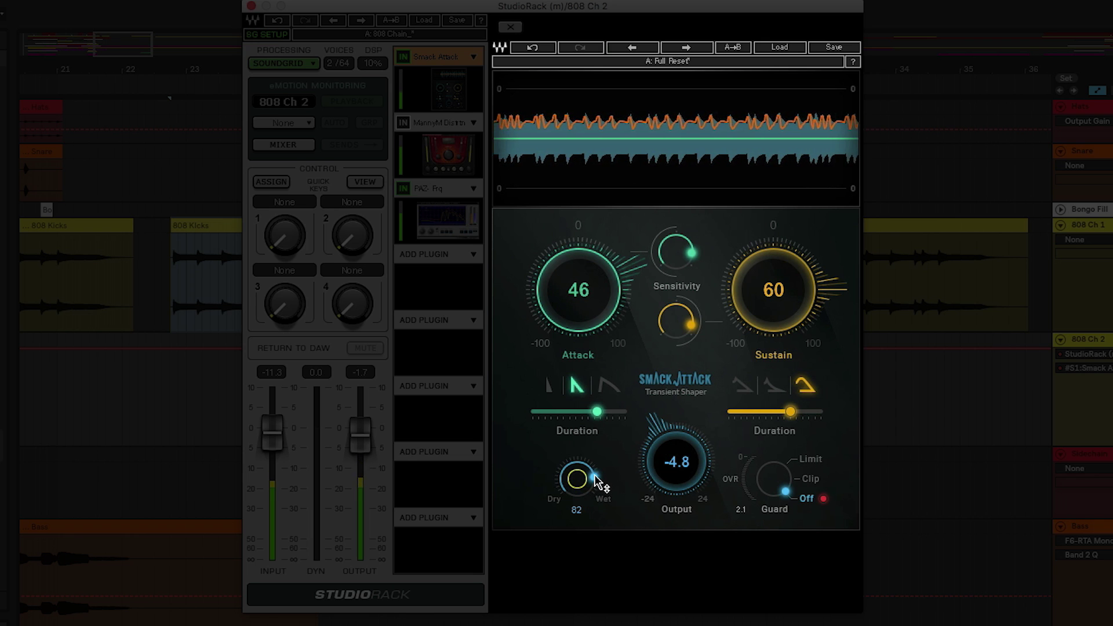
- Play the 808 kicks with Smack Attack bypassed and with it enabled to compare the sound
key("space")
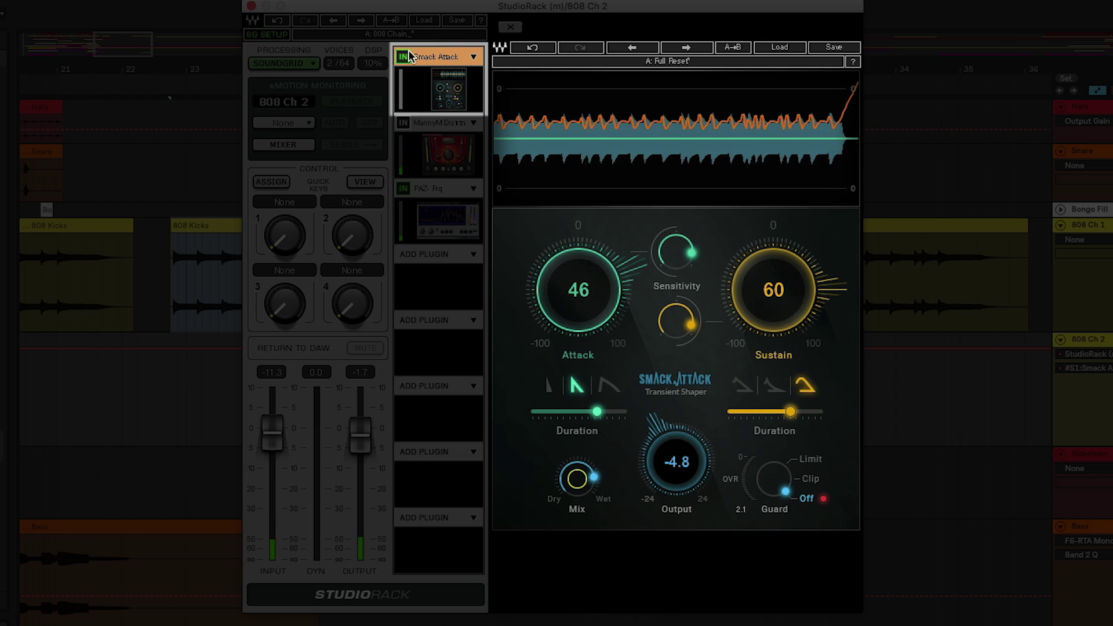
key("space")
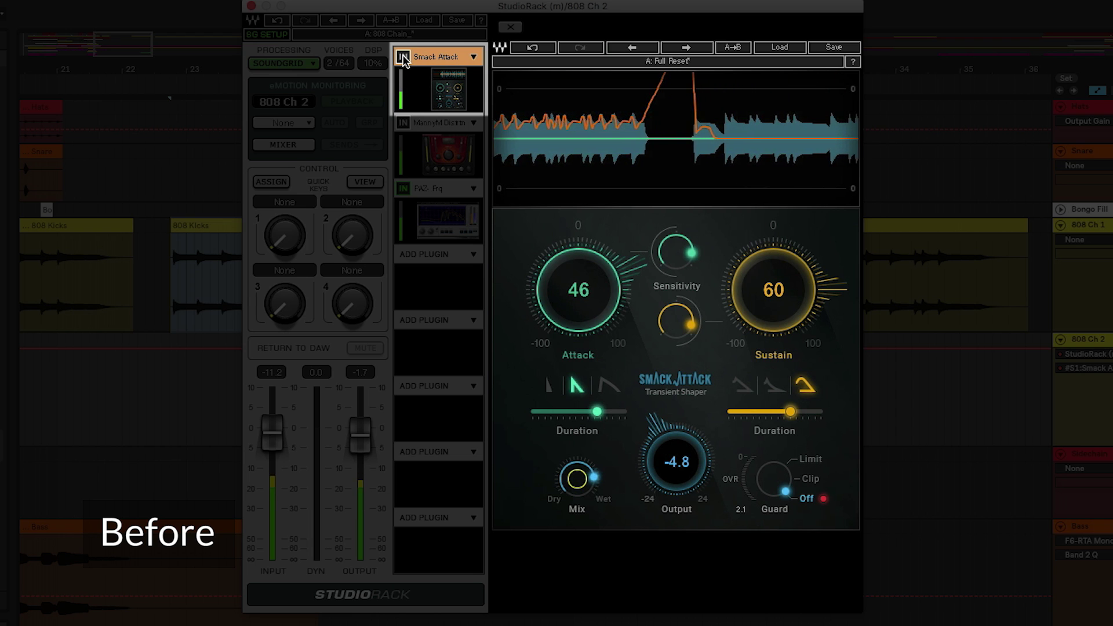
left_click(403, 56)
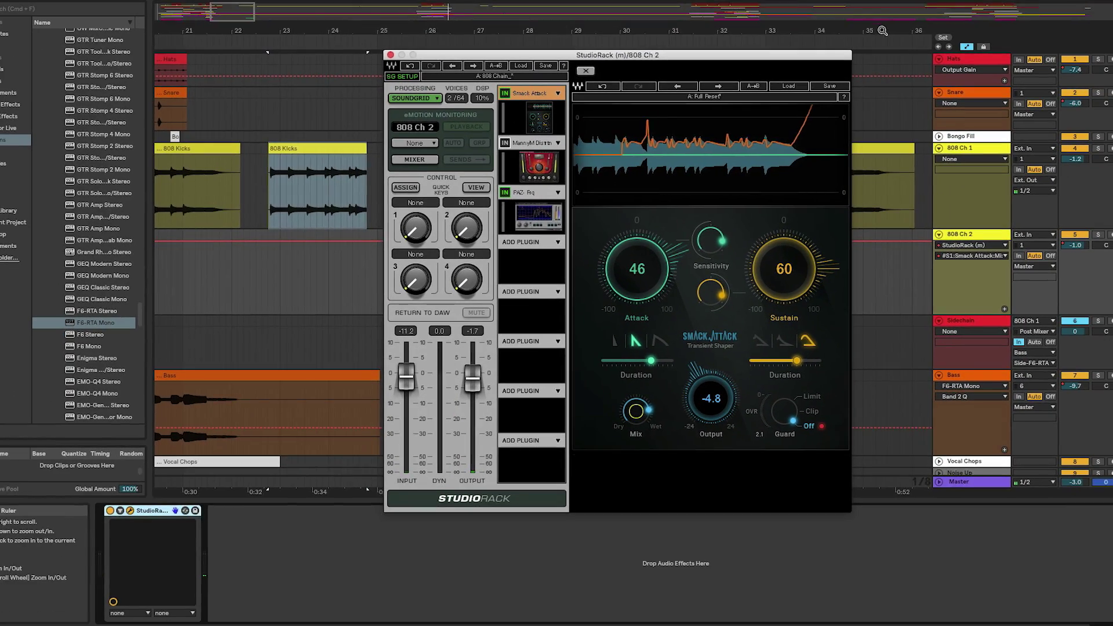
- Close 808 Ch 2's rack and show the Manny Marroquin Distortion in 808 Ch 1's StudioRack for the 808 Kicks near bar 117
scroll(269, 261, "right", 10)
scroll(270, 261, "down", 8)
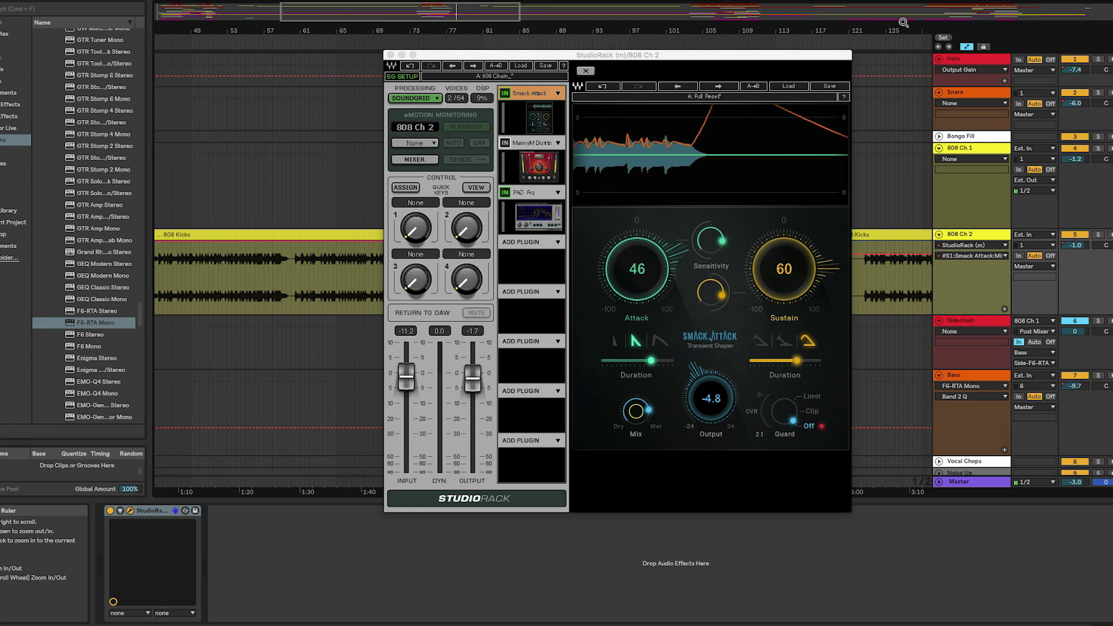
left_click_drag(907, 29, 279, 28)
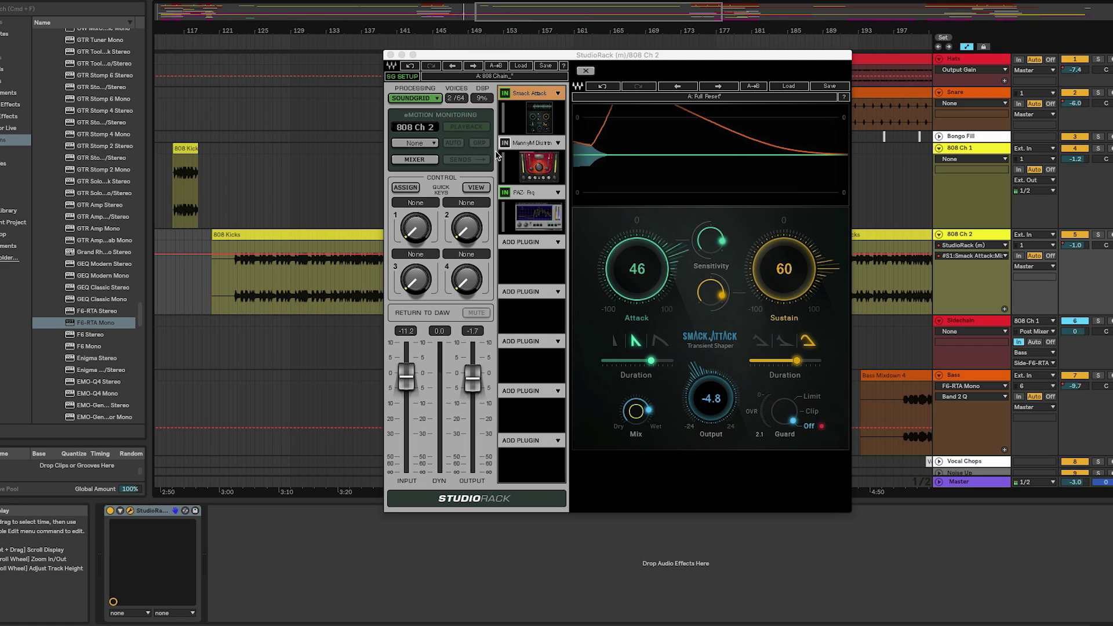
left_click(390, 55)
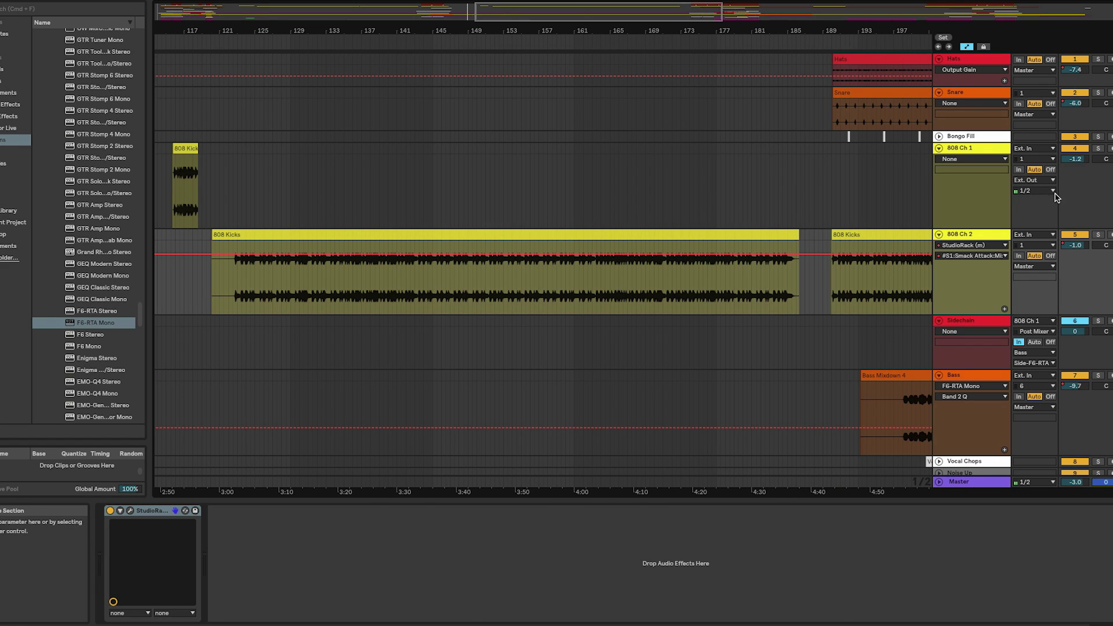
left_click(347, 186)
left_click(131, 511)
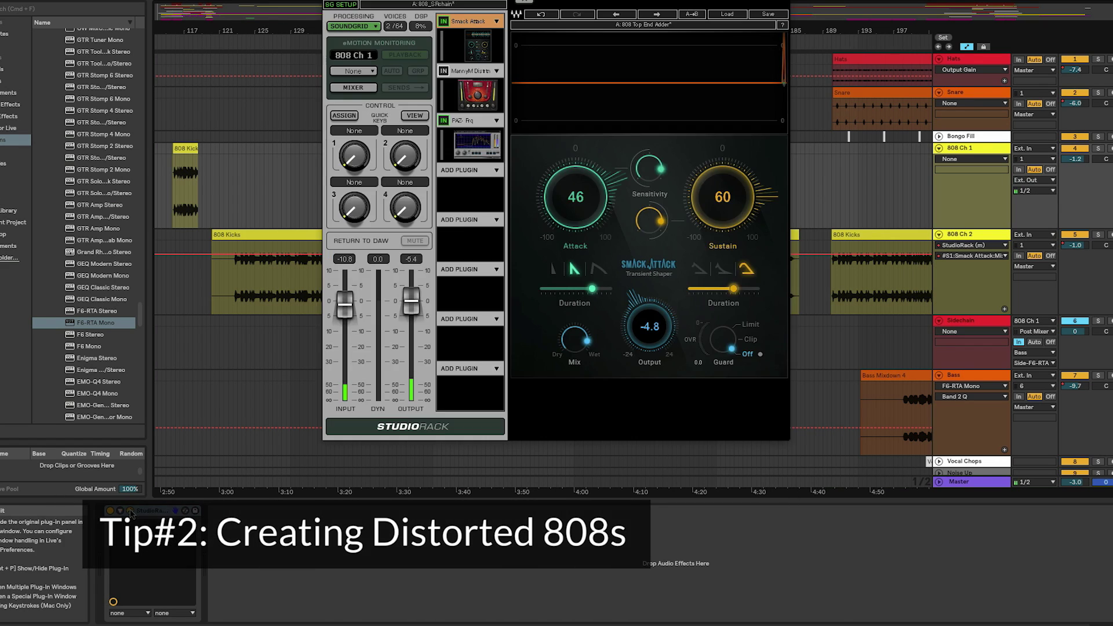
left_click_drag(529, 3, 533, 45)
left_click(479, 129)
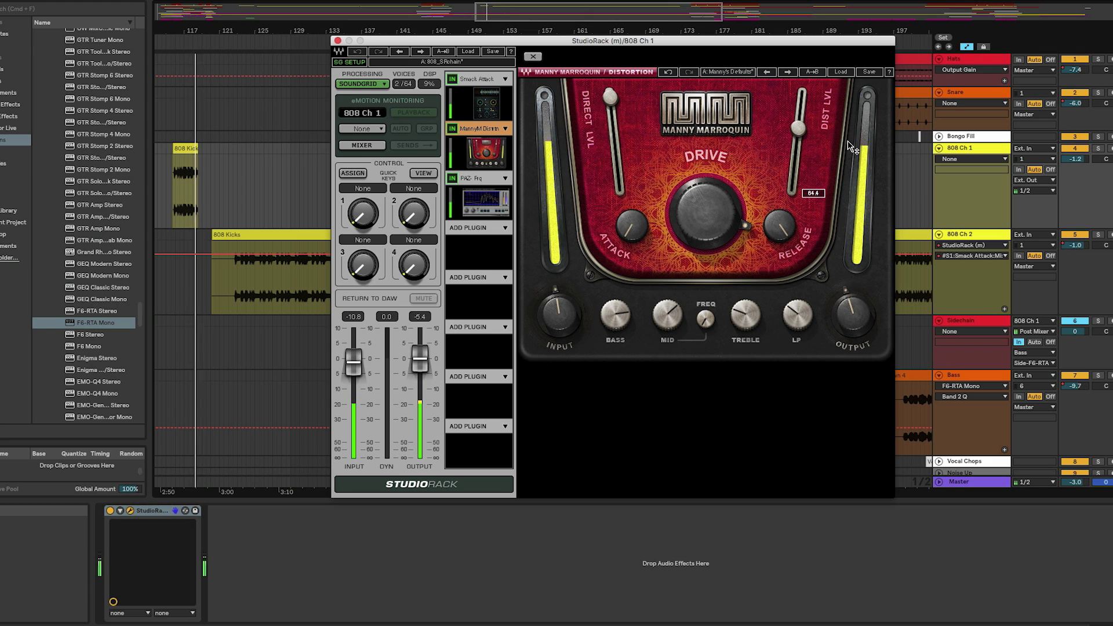
- Open the Manny Marroquin Distortion in 808 Ch 2's StudioRack and raise its Dist Lvl to 50.2
left_click(338, 41)
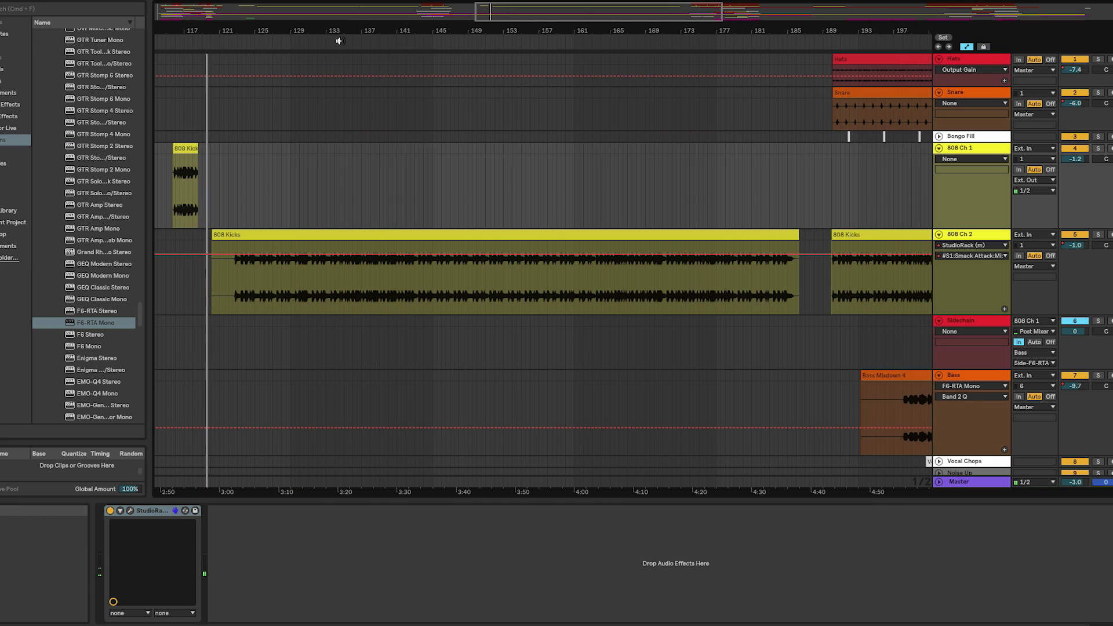
left_click(130, 511)
left_click(538, 66)
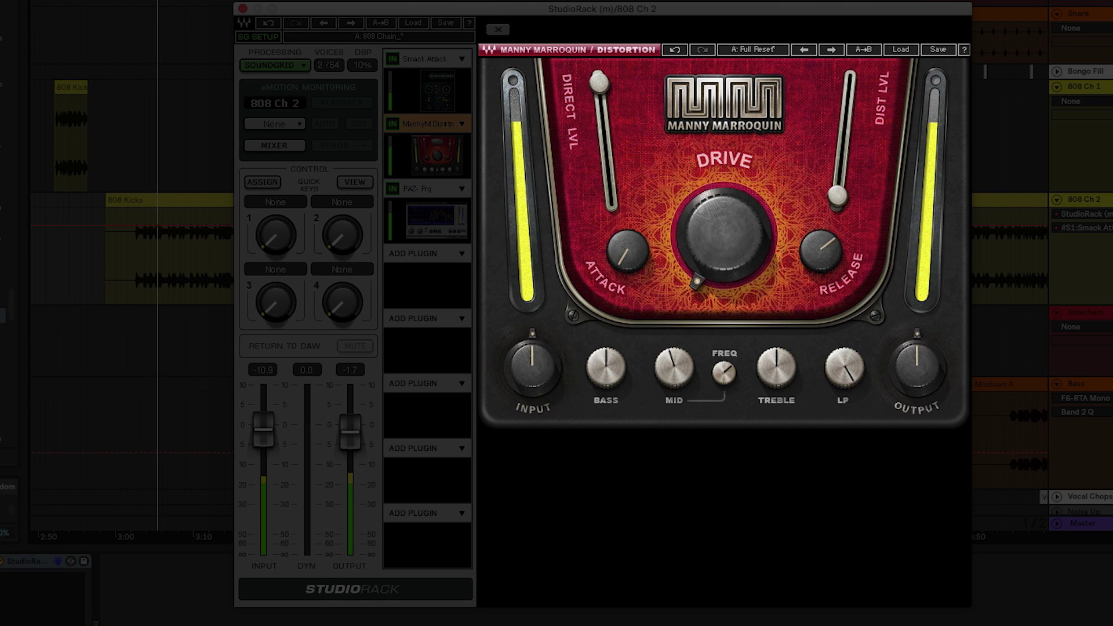
left_click(838, 197)
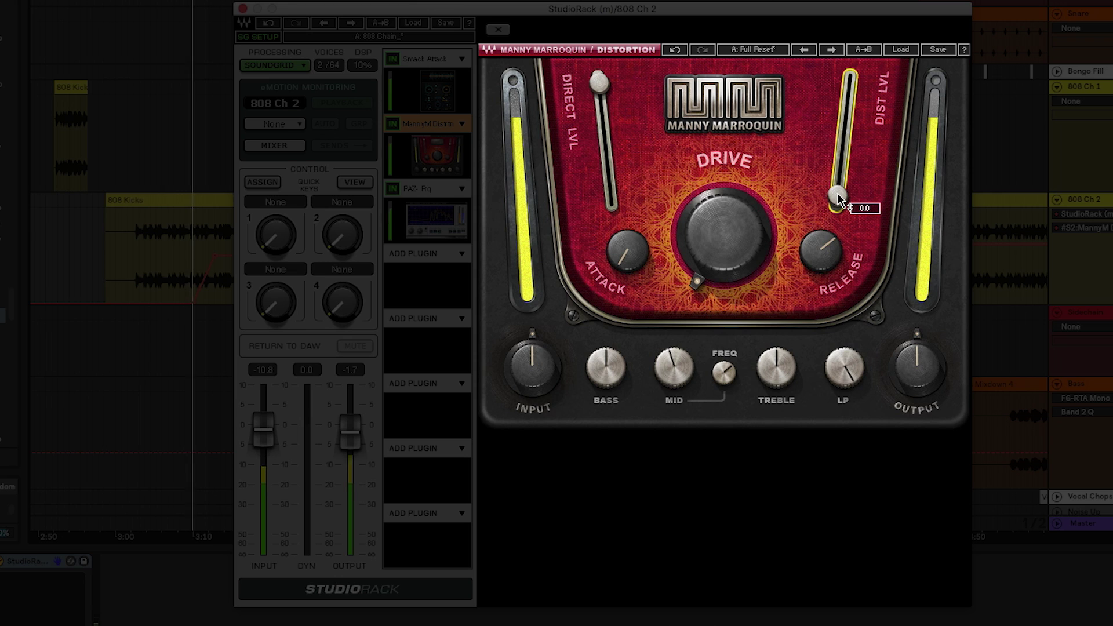
left_click_drag(837, 197, 845, 137)
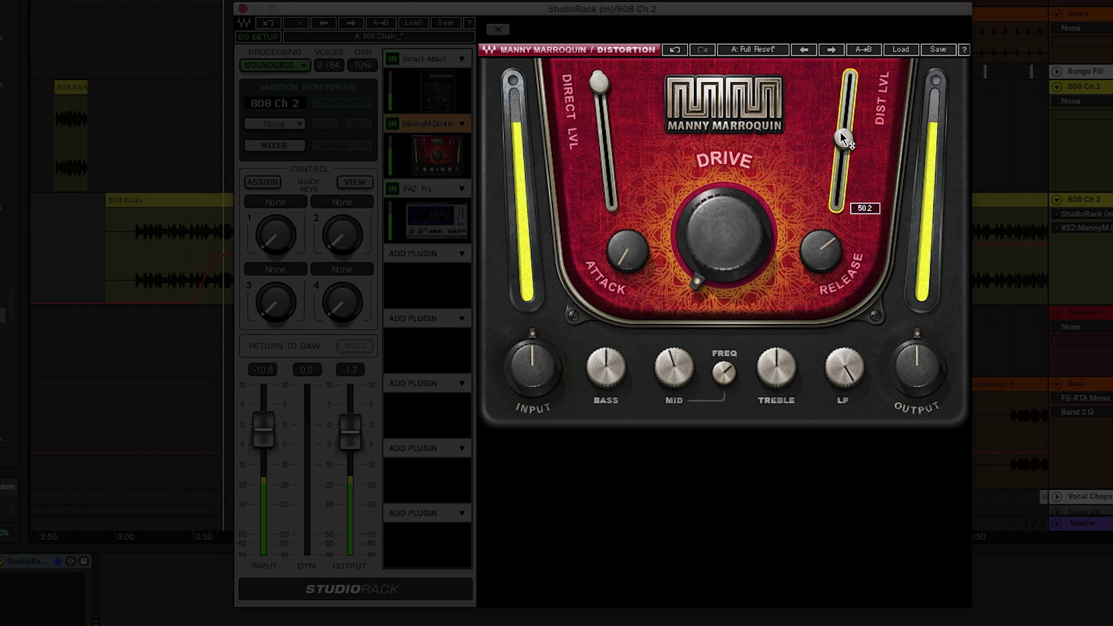
- Sweep the Distortion's Drive up to 99.0, settle it just below halfway, and raise Dist Lvl slightly
left_click_drag(711, 229, 716, 221)
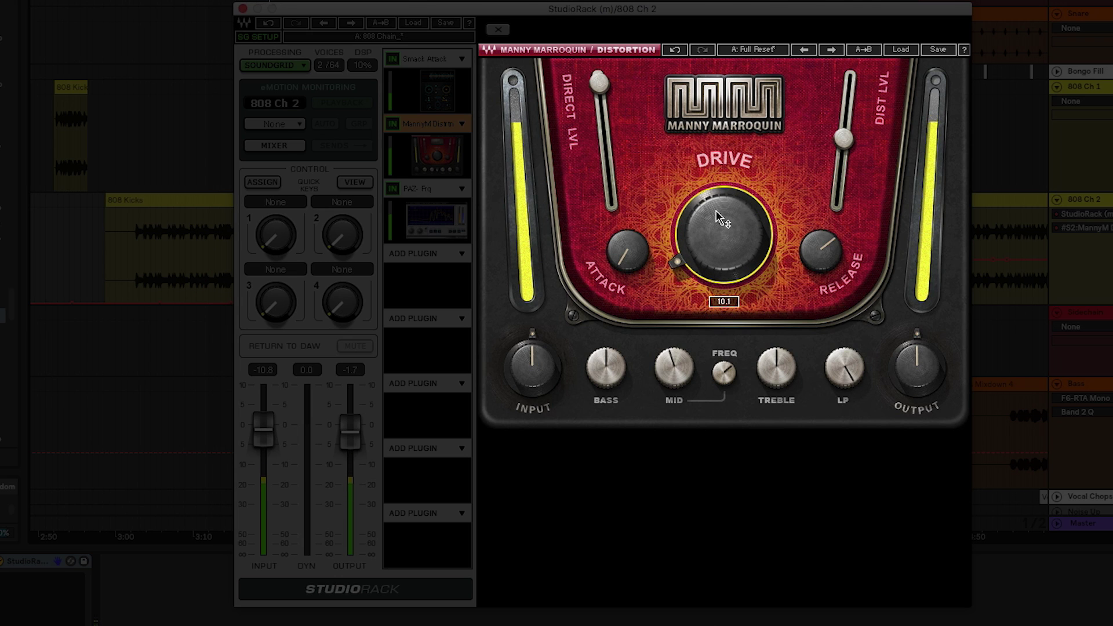
scroll(715, 210, "up", 15)
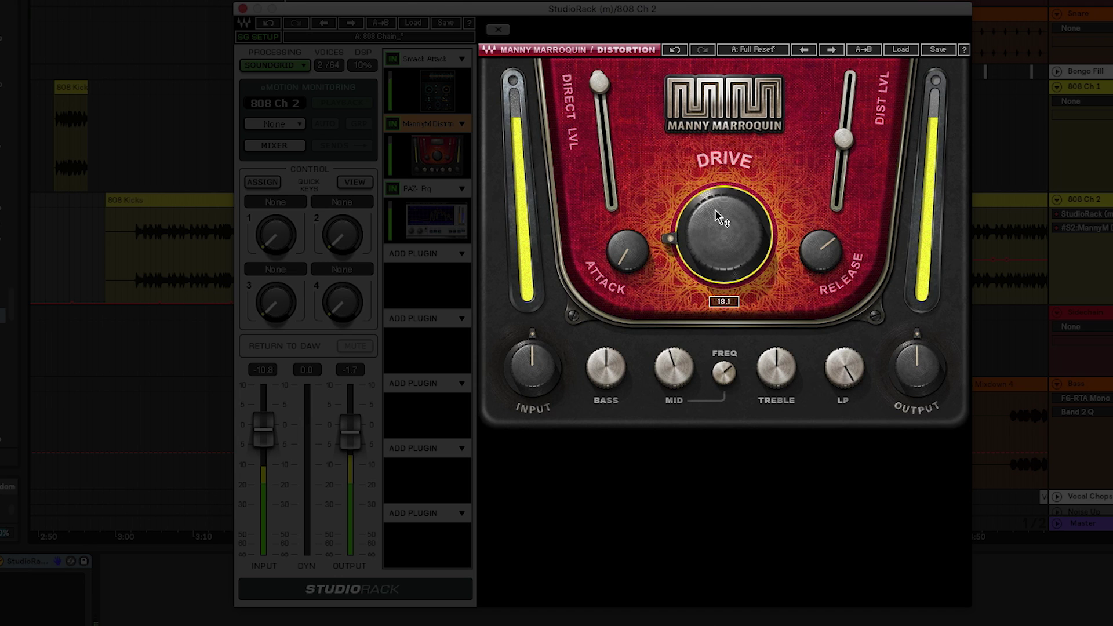
scroll(716, 207, "up", 10)
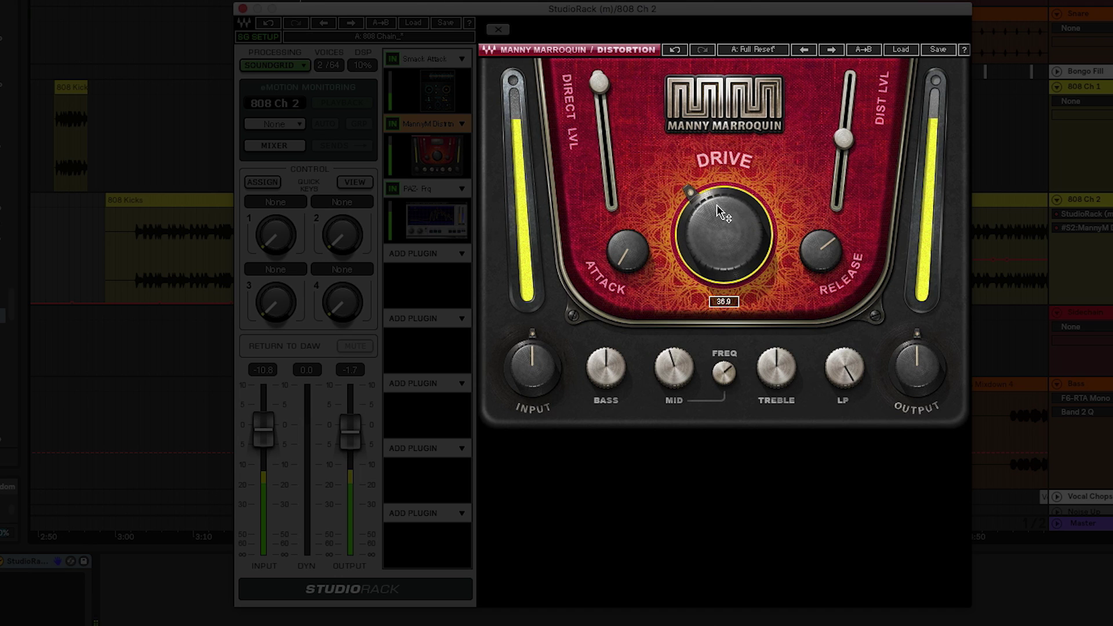
scroll(718, 209, "up", 1)
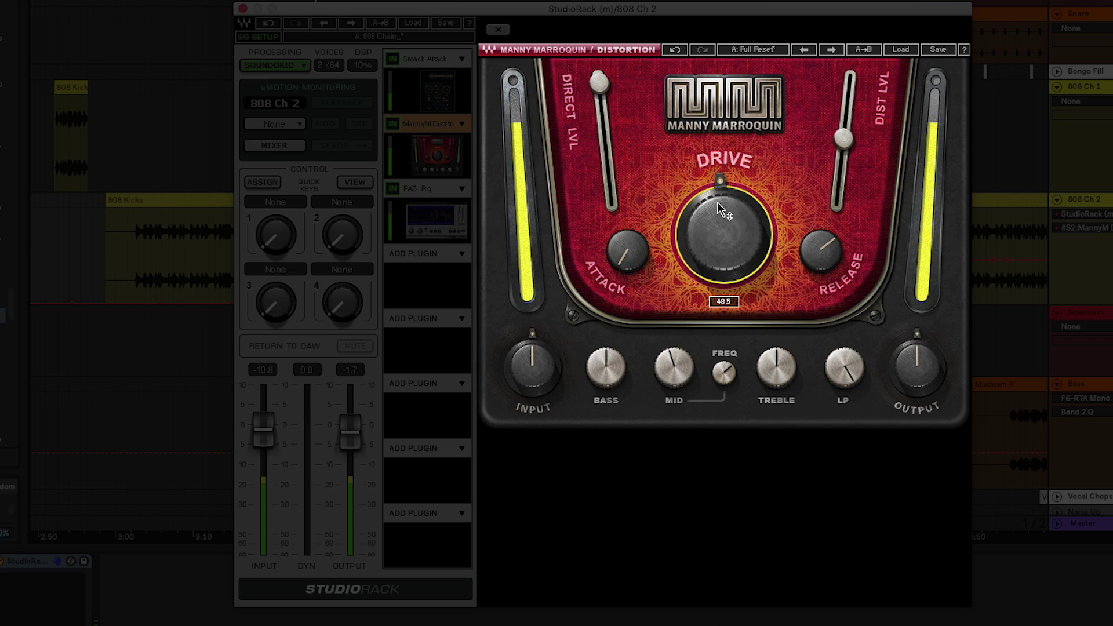
scroll(719, 210, "up", 20)
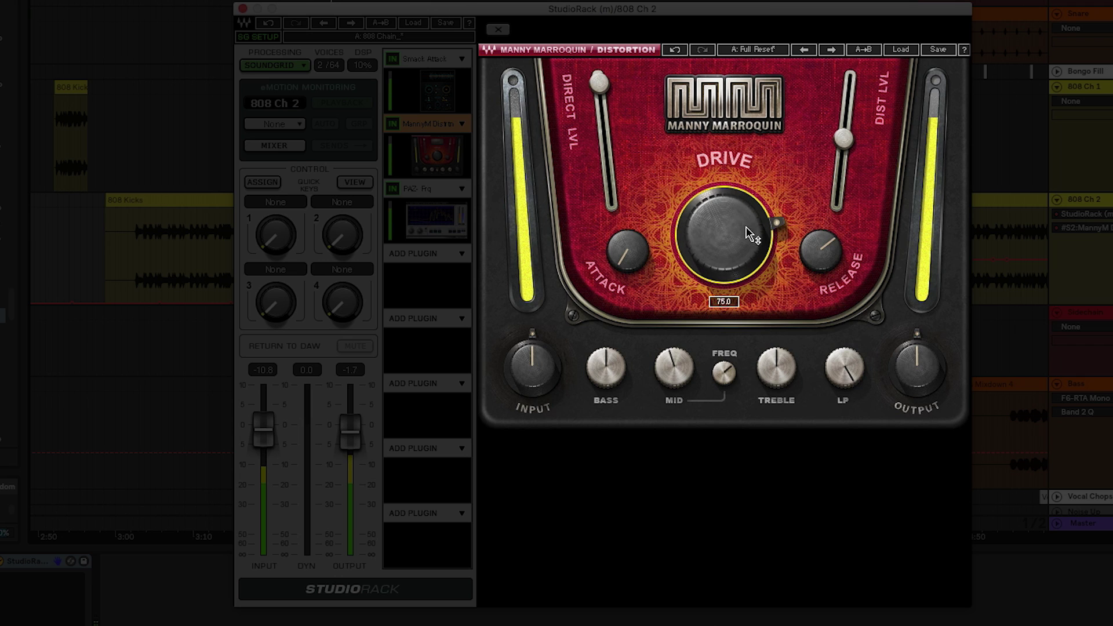
scroll(751, 249, "up", 6)
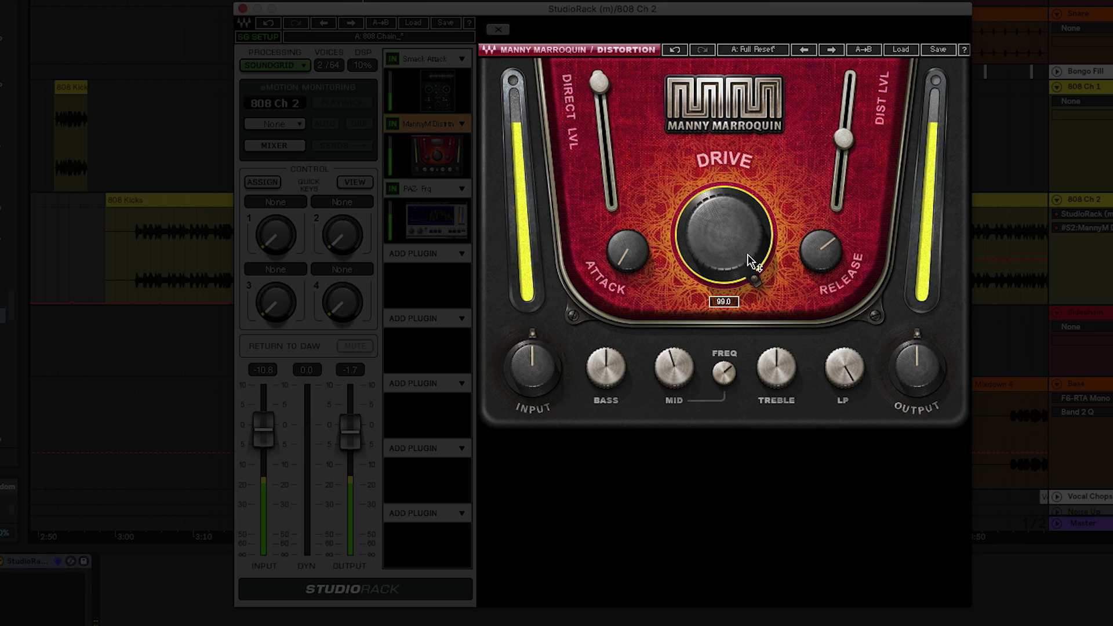
scroll(749, 258, "down", 1)
left_click_drag(754, 250, 721, 218)
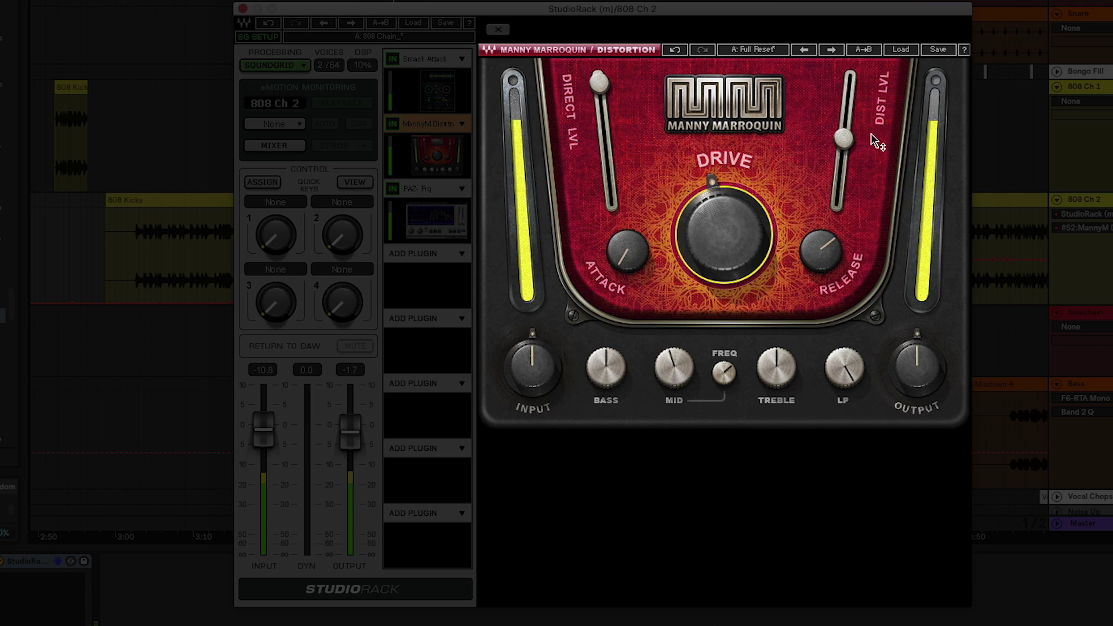
mouse_move(847, 141)
left_mouse_down()
mouse_move(852, 105)
mouse_move(839, 182)
mouse_move(848, 126)
left_mouse_up()
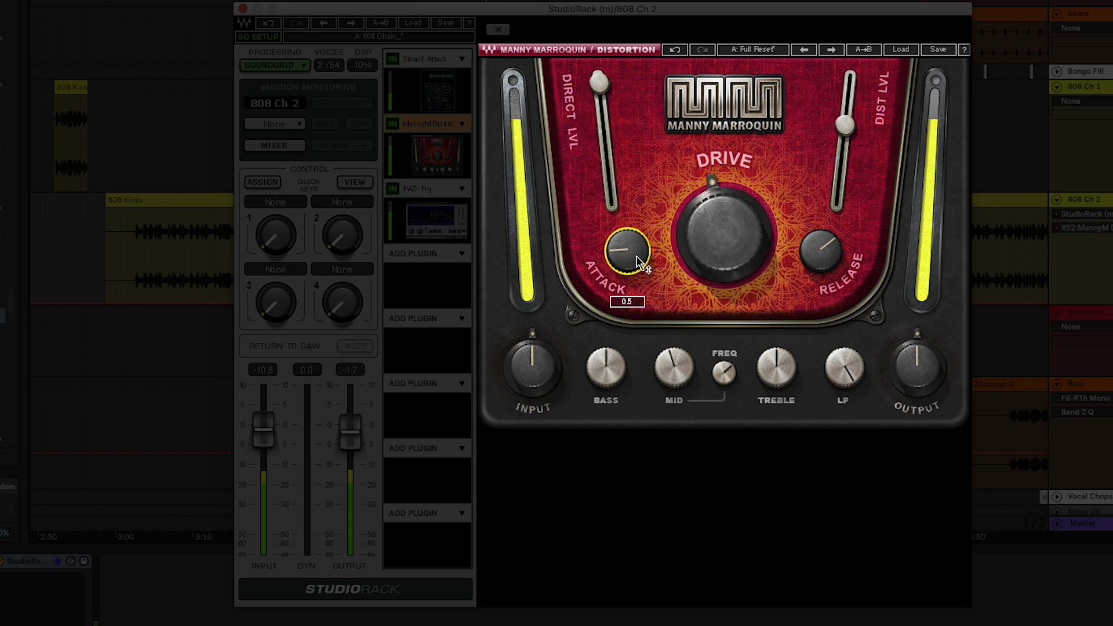
- Restore the Distortion's Attack to its fast setting after trying a slower one, and lengthen the Release
left_click_drag(638, 256, 642, 254)
left_click_drag(630, 253, 630, 267)
left_click(817, 254)
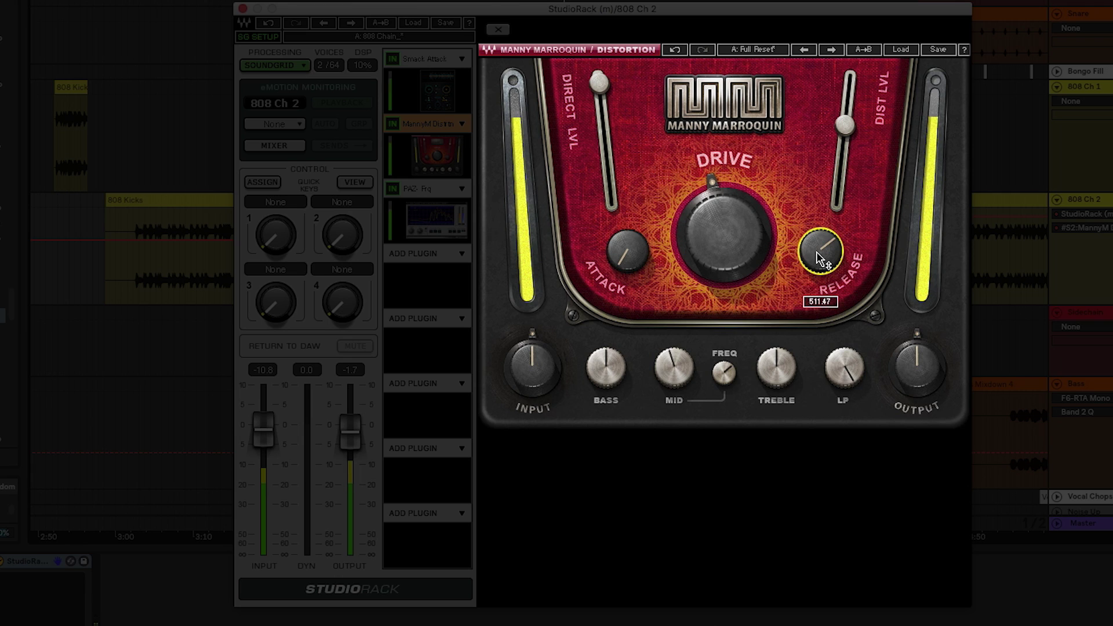
left_click_drag(817, 255, 814, 255)
left_click_drag(814, 252, 816, 241)
scroll(826, 249, "up", 10)
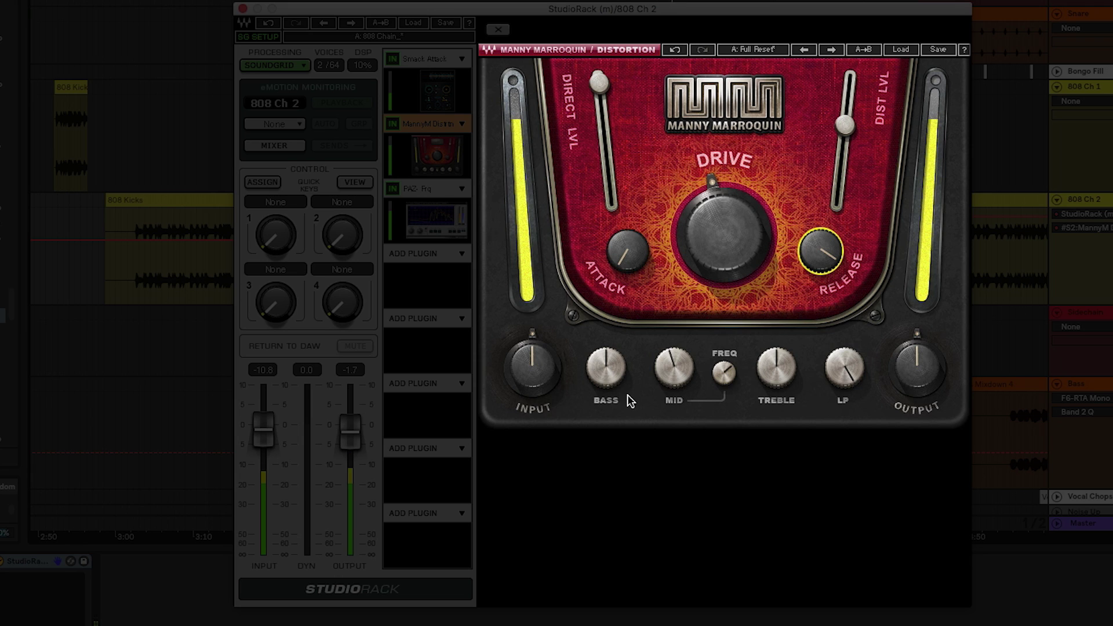
- Shape the Distortion's tone by raising Bass slightly, cutting Mid and Treble, and lowering the Mid Freq and LP controls to about halfway
left_click(611, 374)
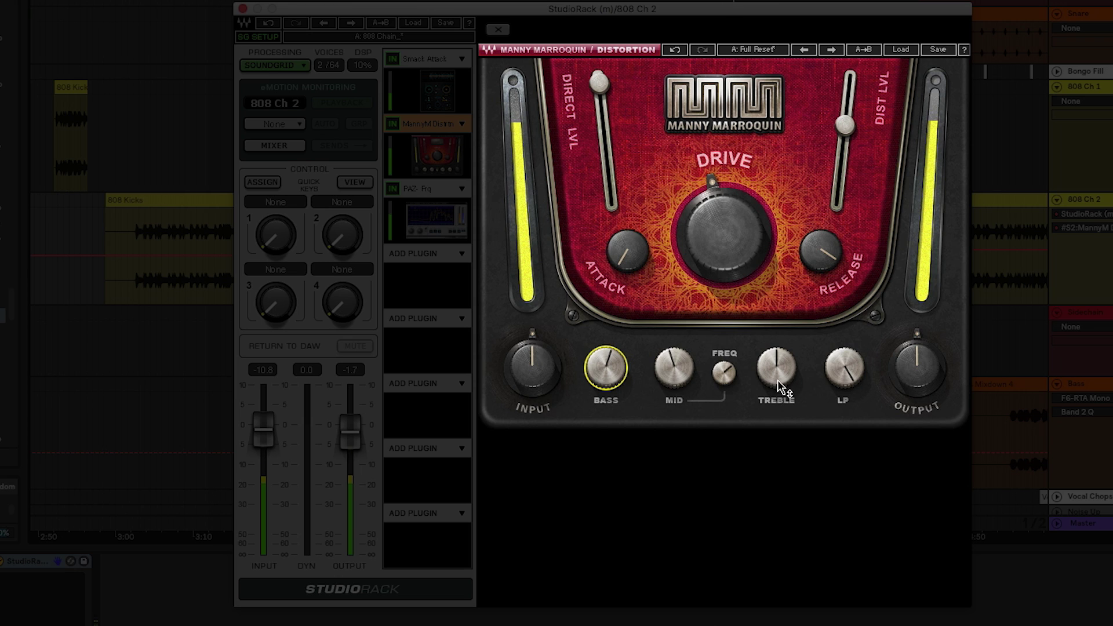
left_click_drag(782, 385, 782, 377)
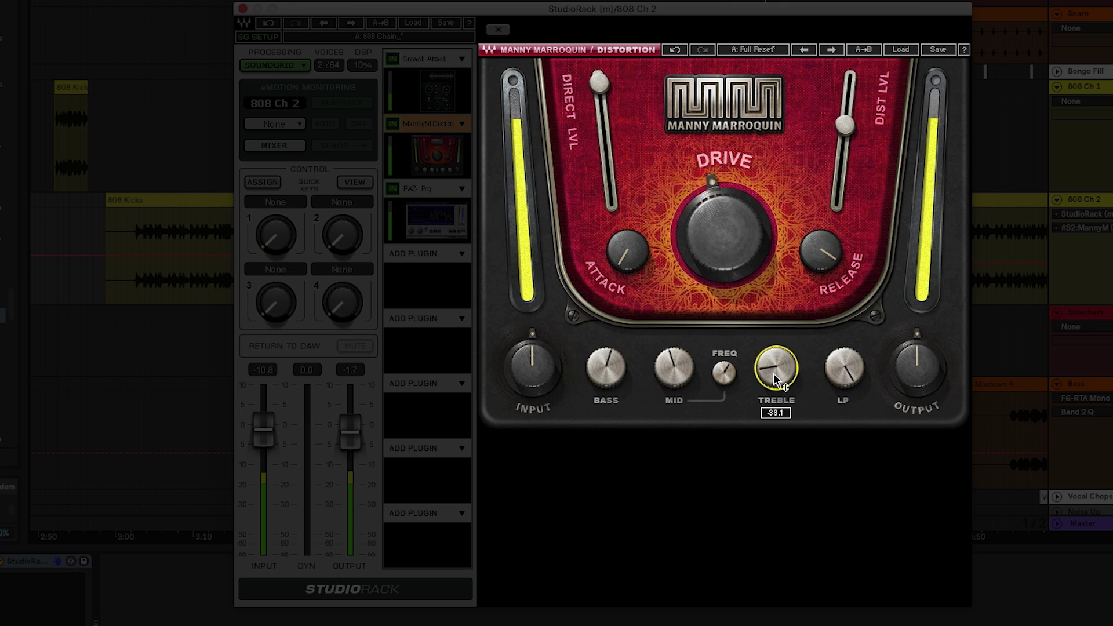
left_click(726, 378)
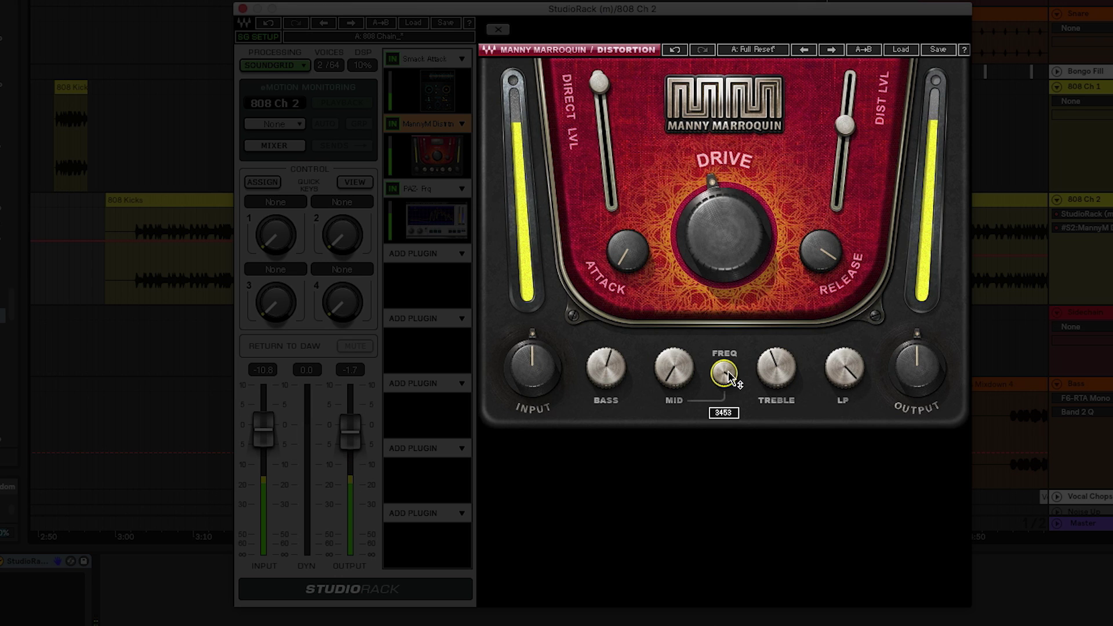
left_click_drag(863, 375, 849, 356)
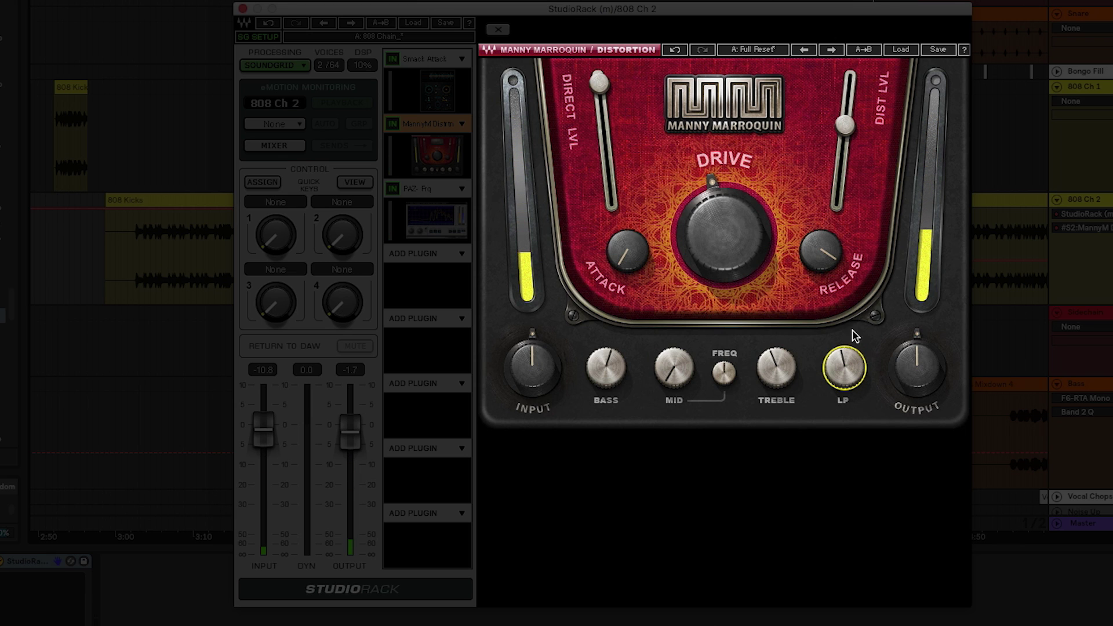
- Play the 808 kicks with the Manny Marroquin Distortion bypassed and with it enabled to compare the sound
left_click(904, 2)
left_click_drag(905, 1, 898, 1)
left_click(698, 309)
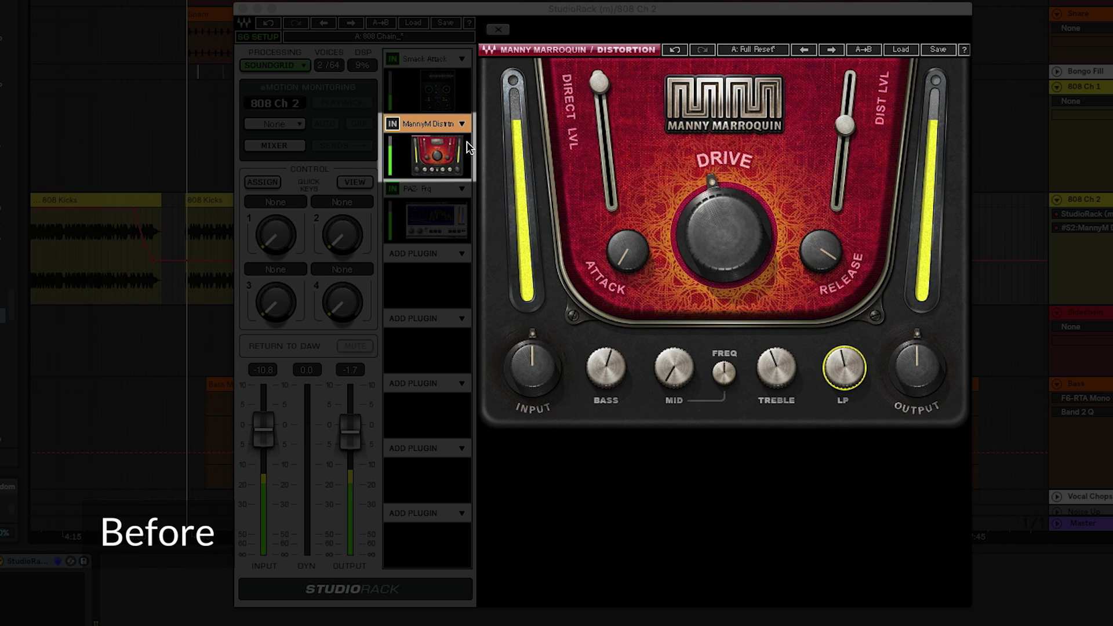
left_click(393, 124)
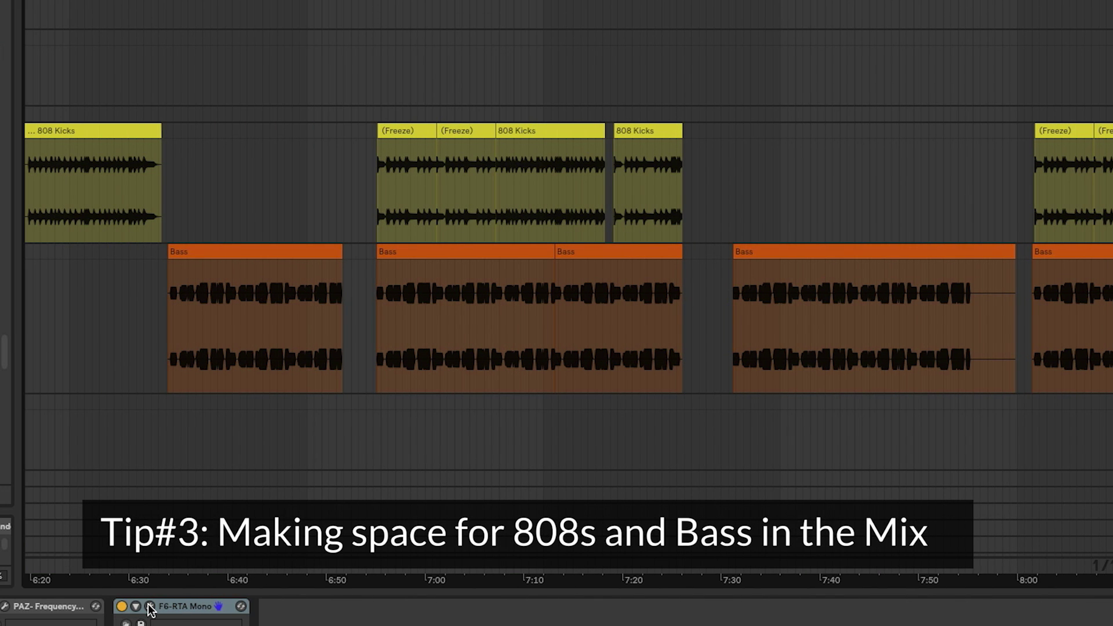
- In the Play Bass track's F6-RTA Mono, set band 2 to 204 Hz with a gain of -6.9, and close the plugin
left_click(151, 608)
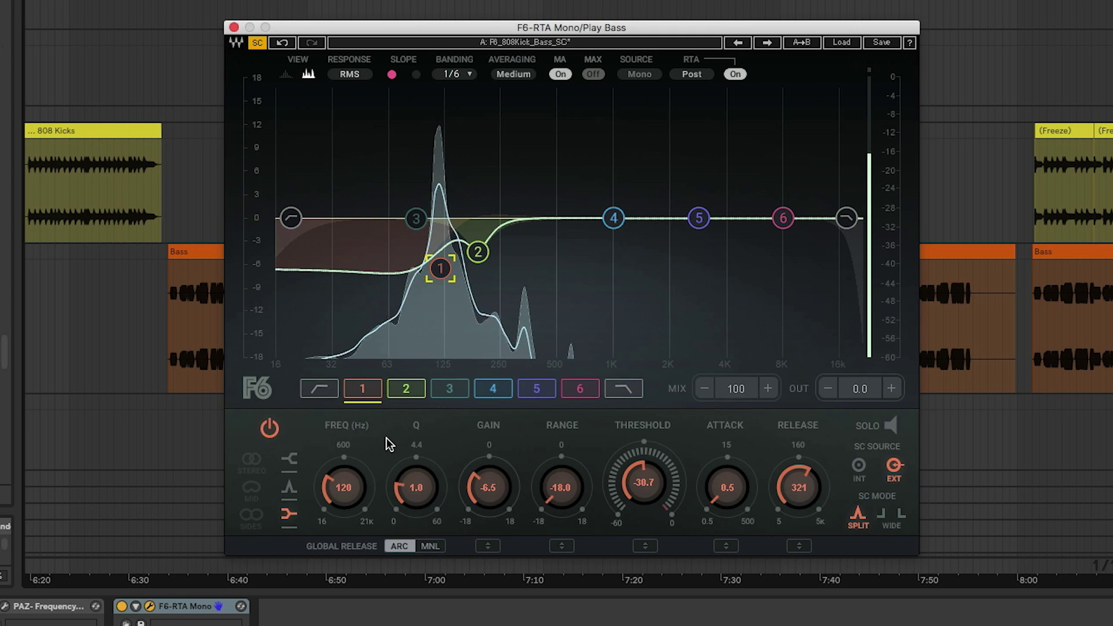
left_click(404, 390)
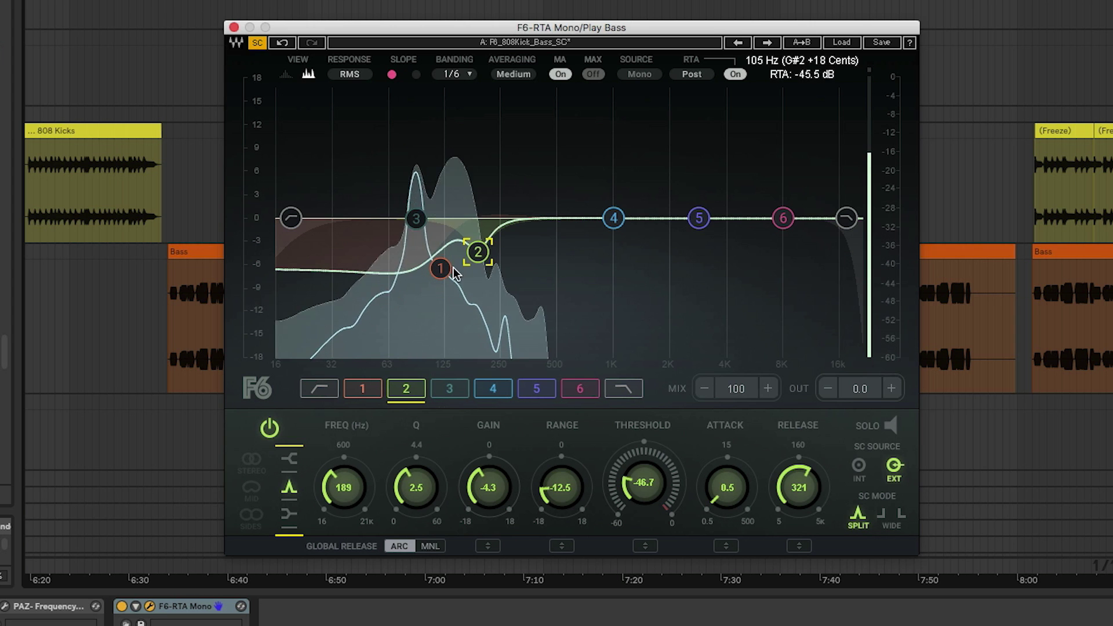
mouse_move(477, 251)
left_mouse_down()
mouse_move(667, 251)
mouse_move(505, 251)
mouse_move(485, 271)
left_mouse_up()
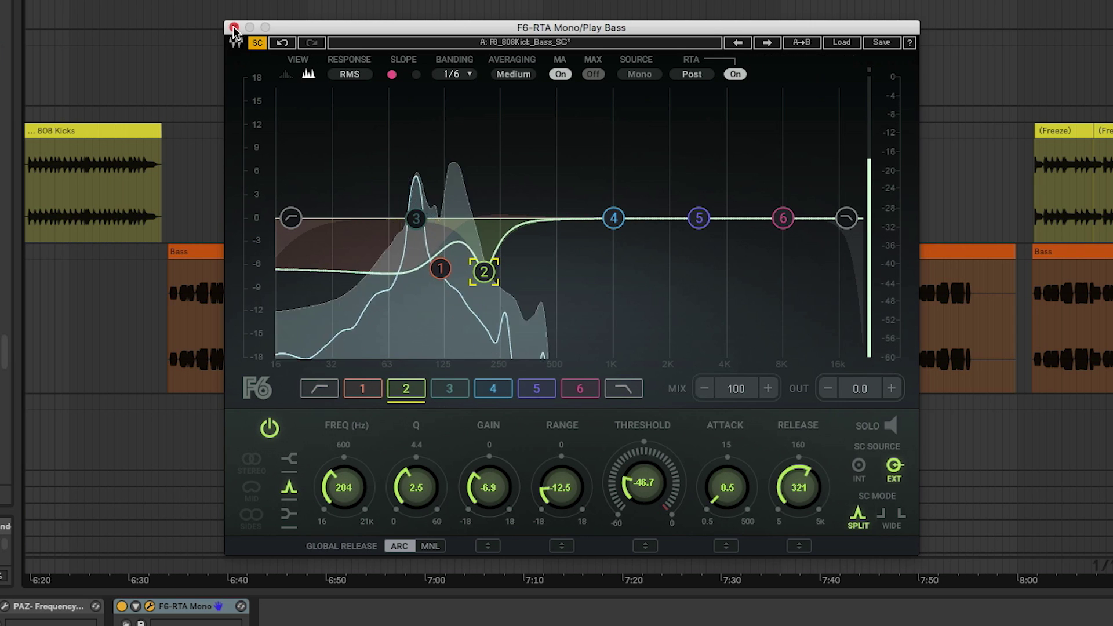
left_click(234, 28)
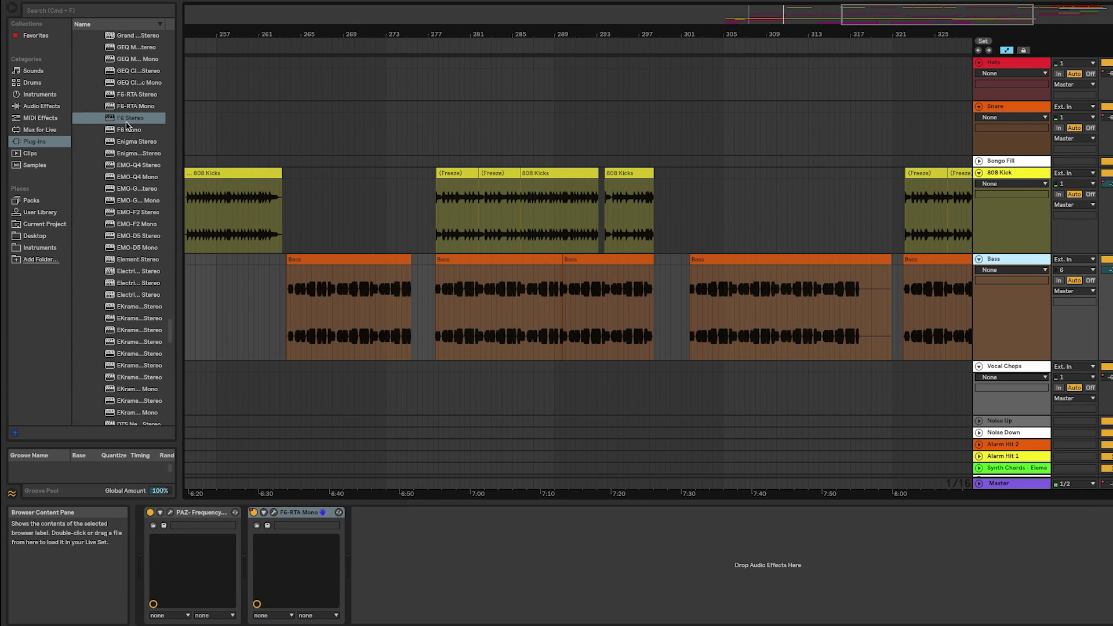
- Enable the external sidechain in the Bass track's F6-RTA Mono and add an audio track named Sidechain below 808 Kick
left_click(274, 512)
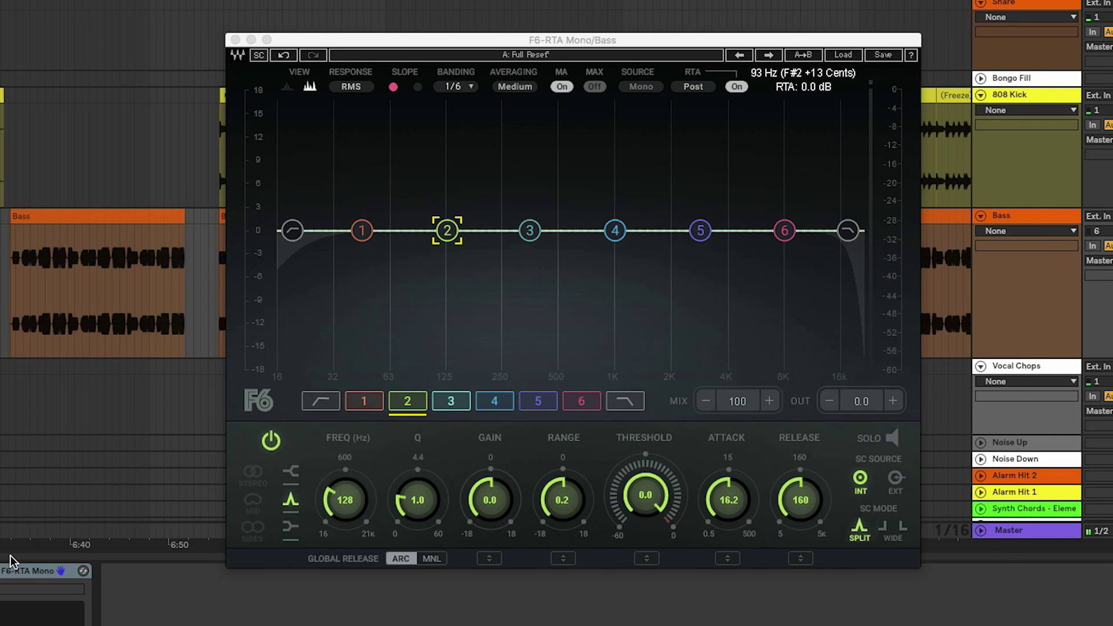
left_click(260, 56)
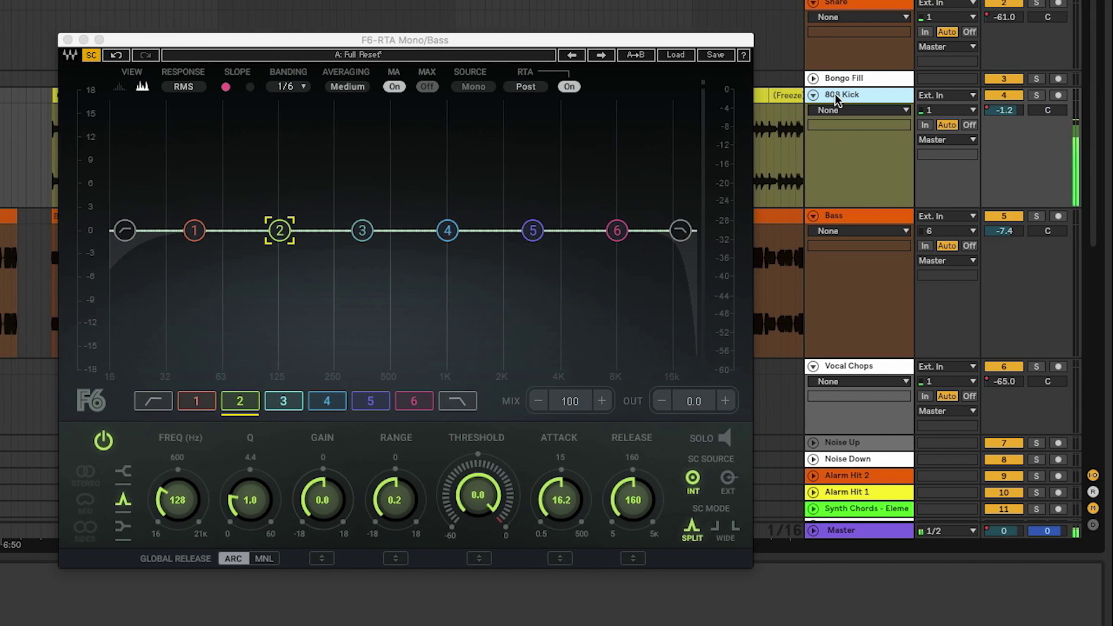
left_click(1004, 94)
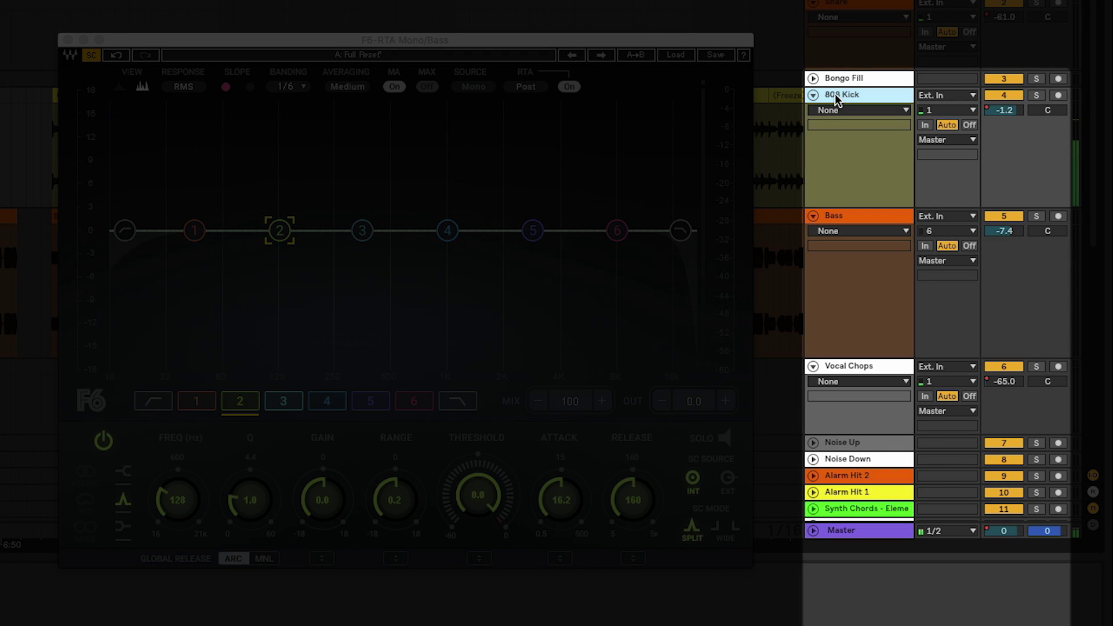
key("super+t")
key("super+r")
type("Sidechain")
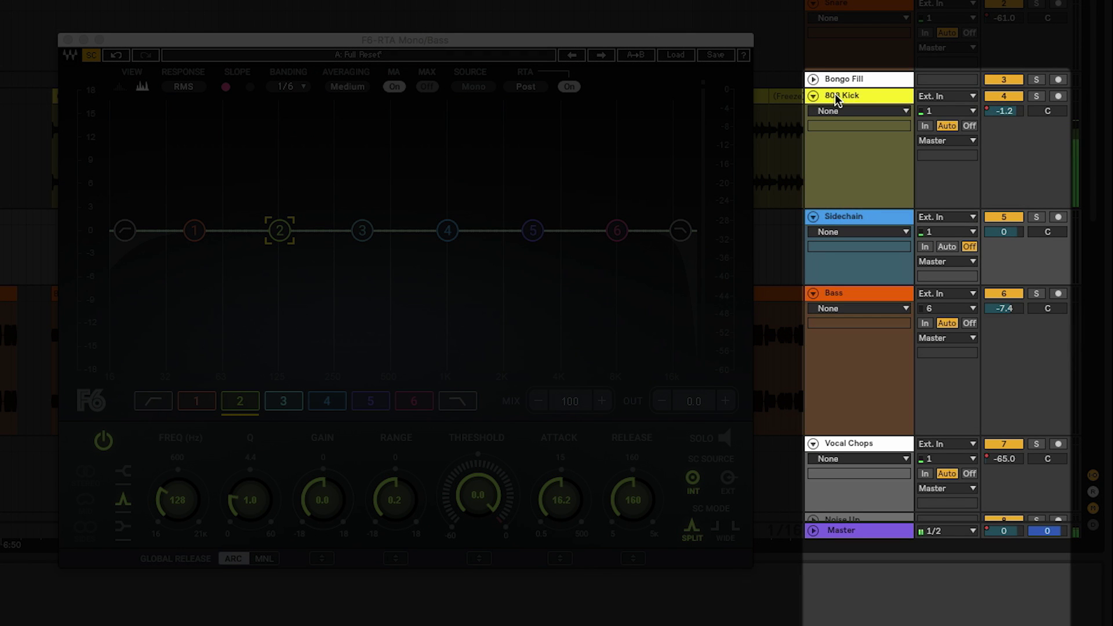
- Route the Sidechain track from 808 Kick to Bass's Side-F6-RTA Mono input, set its monitoring to In, and close the F6 window
left_click(942, 218)
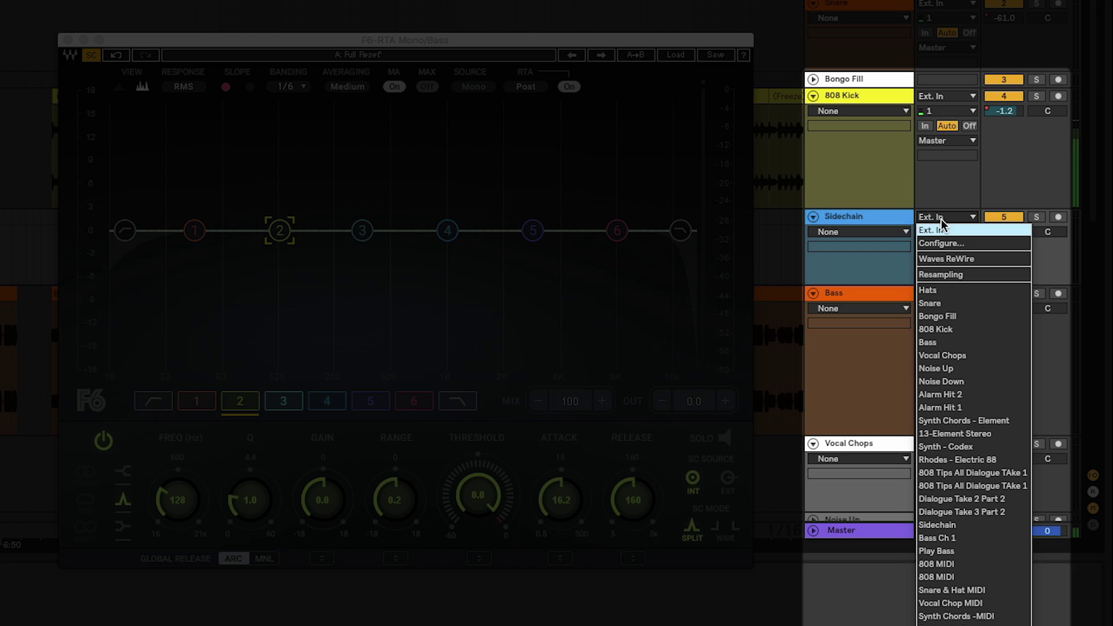
left_click(952, 329)
left_click(972, 262)
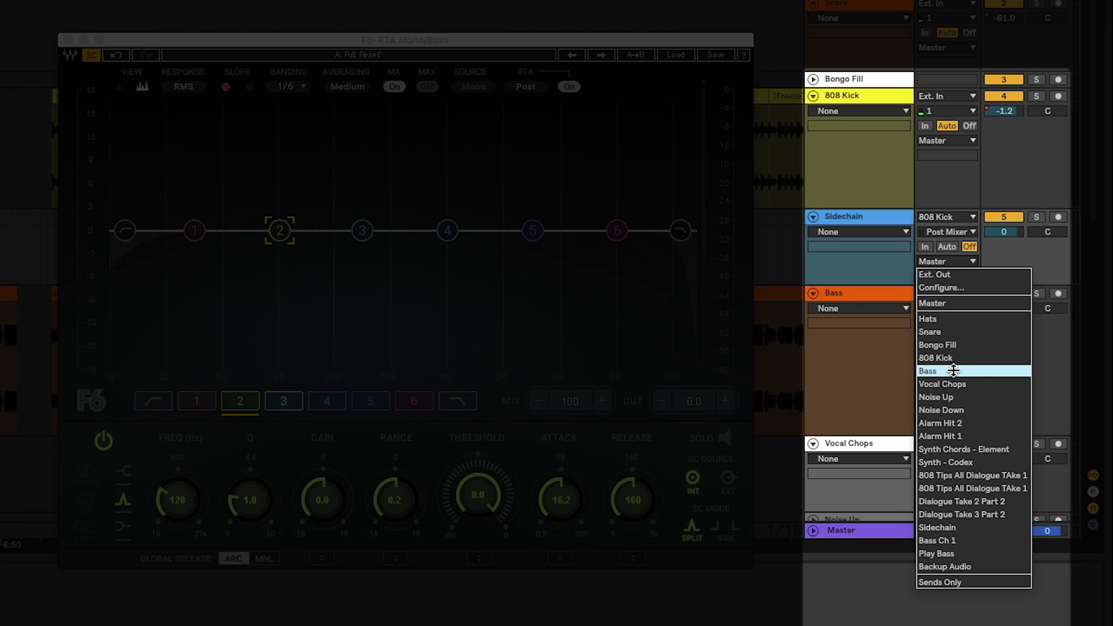
left_click(954, 371)
left_click(972, 277)
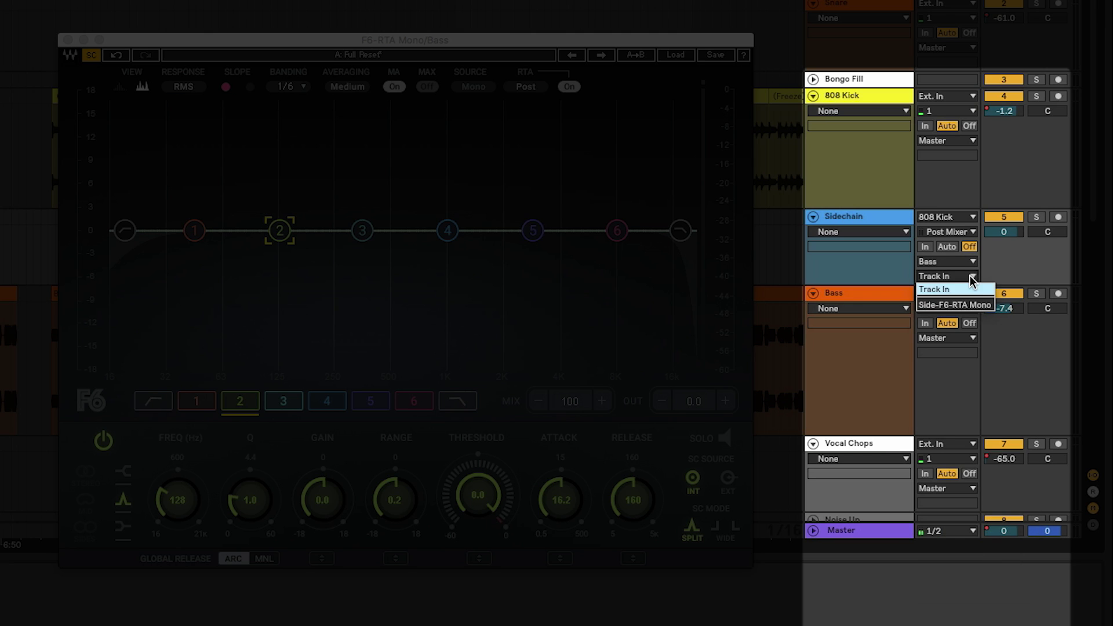
left_click(962, 306)
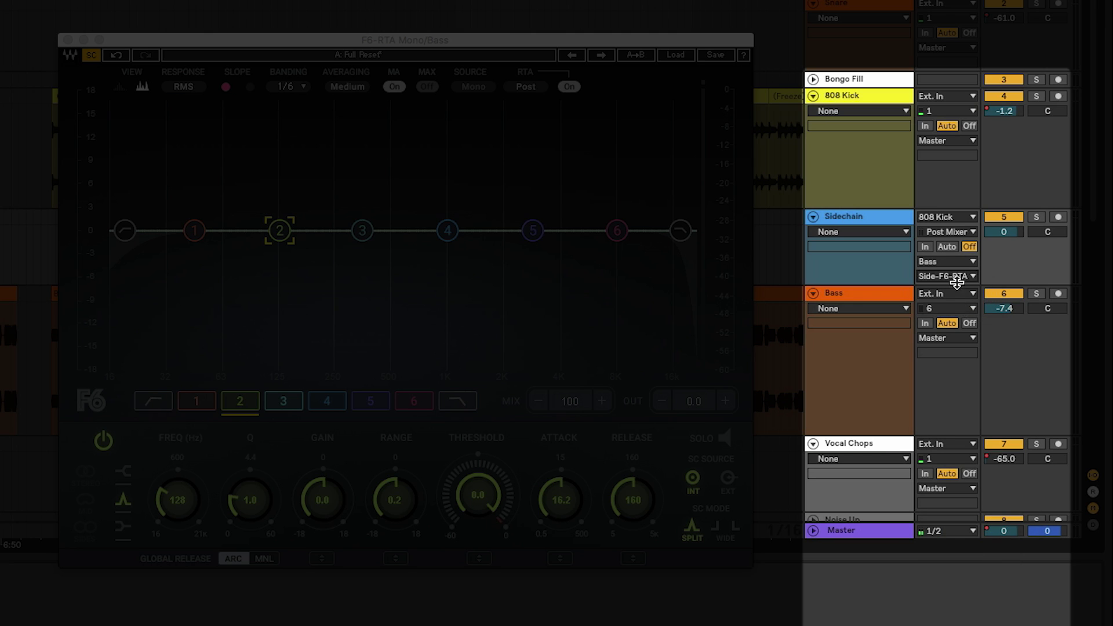
left_click(951, 248)
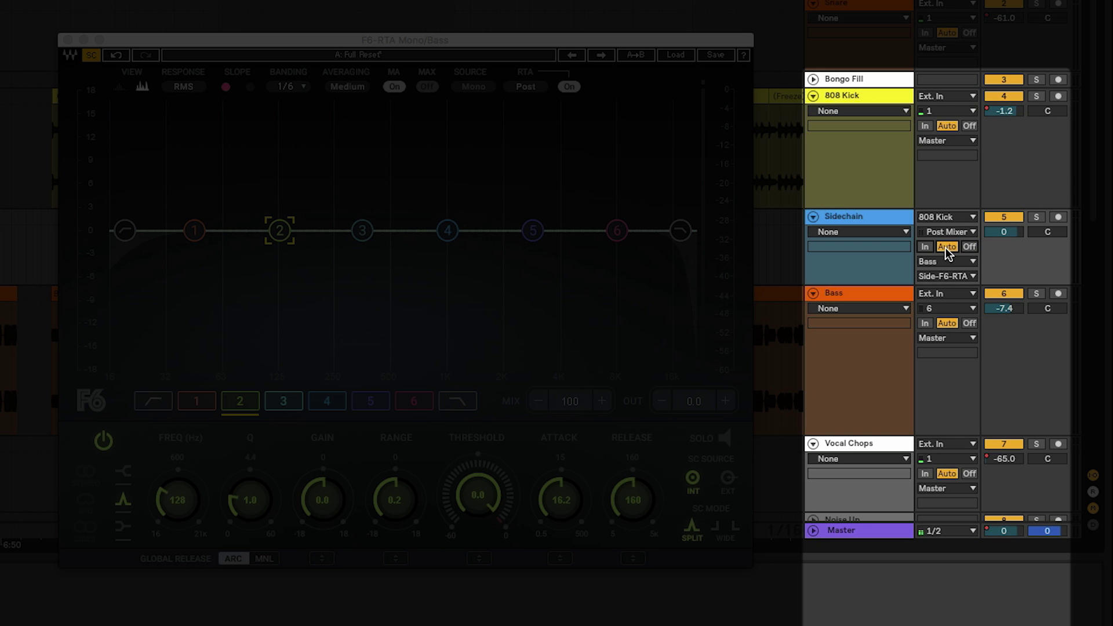
left_click(926, 248)
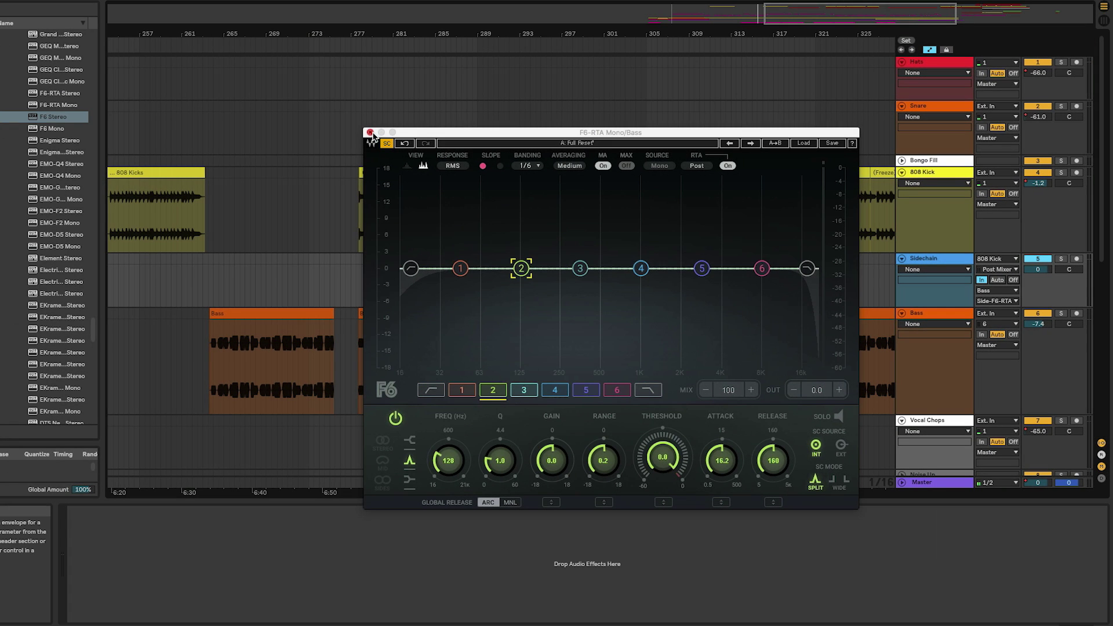
left_click(370, 134)
- Examine the 808 Kick's frequency spectrum during playback in the PAZ Frequency analyzer of its StudioRack
left_click(912, 230)
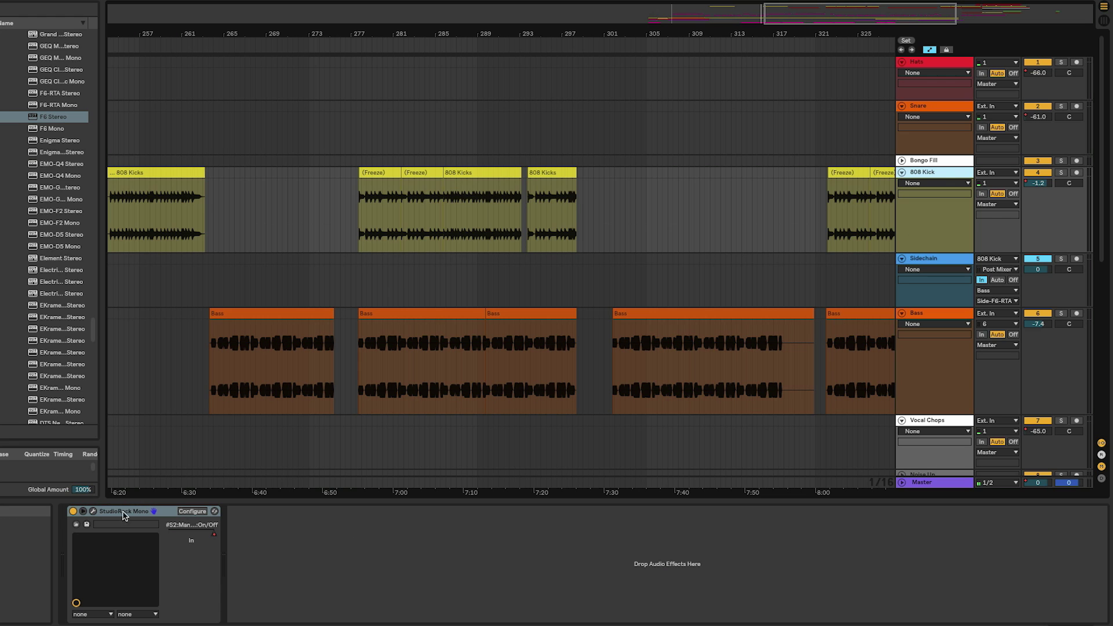
left_click(93, 511)
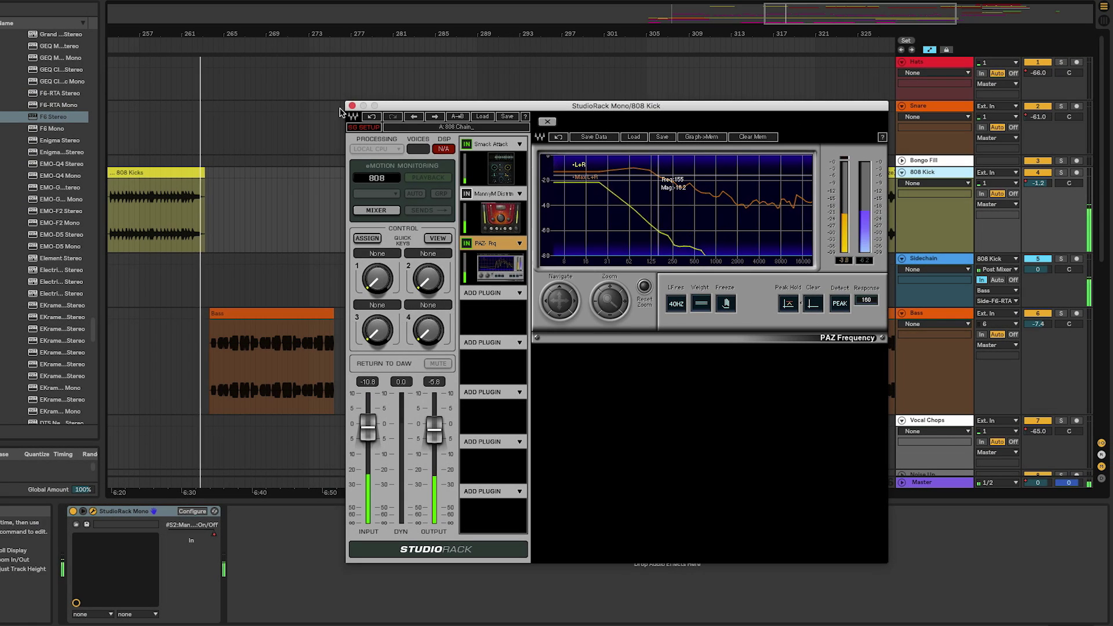
left_click(352, 106)
- Examine the Bass track's frequency spectrum in PAZ Frequency, and reopen its F6-RTA Mono
left_click(1034, 350)
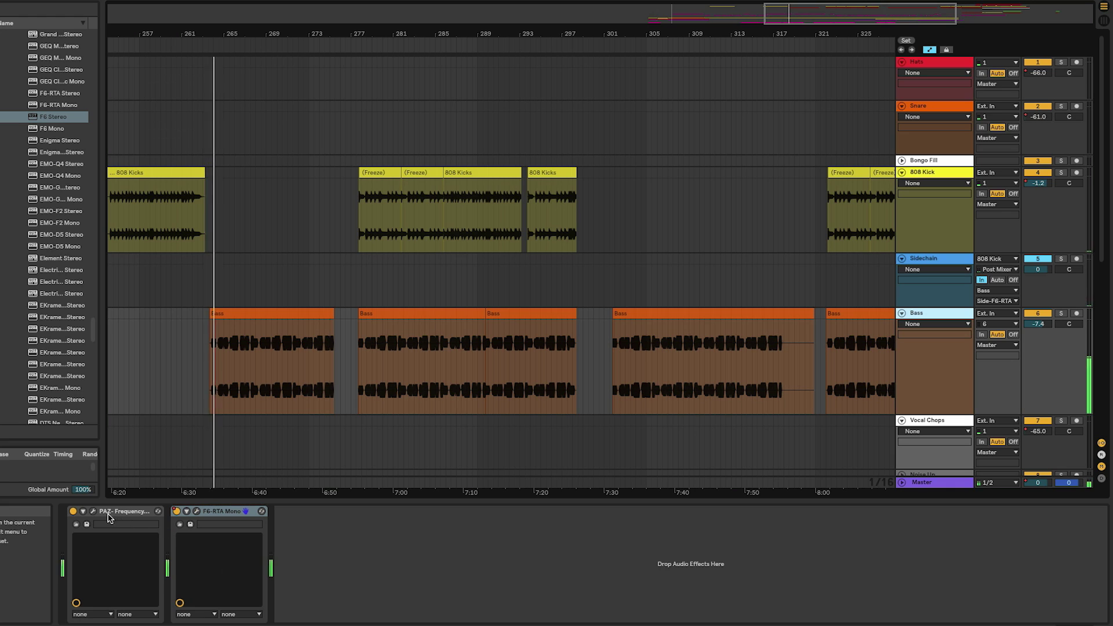
left_click(93, 512)
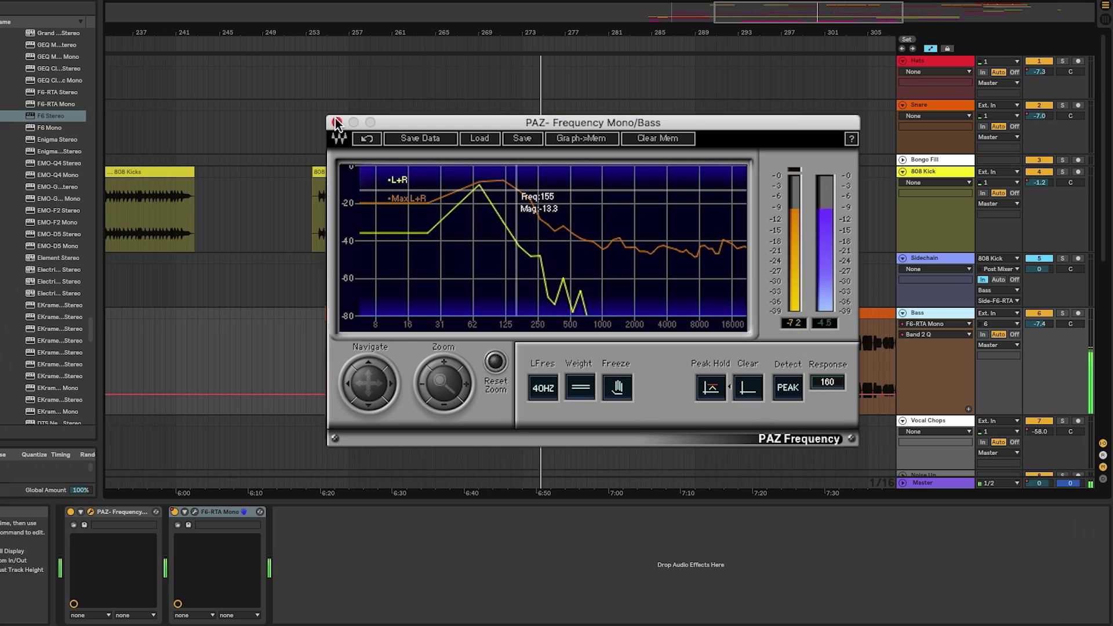
left_click(336, 123)
left_click(195, 512)
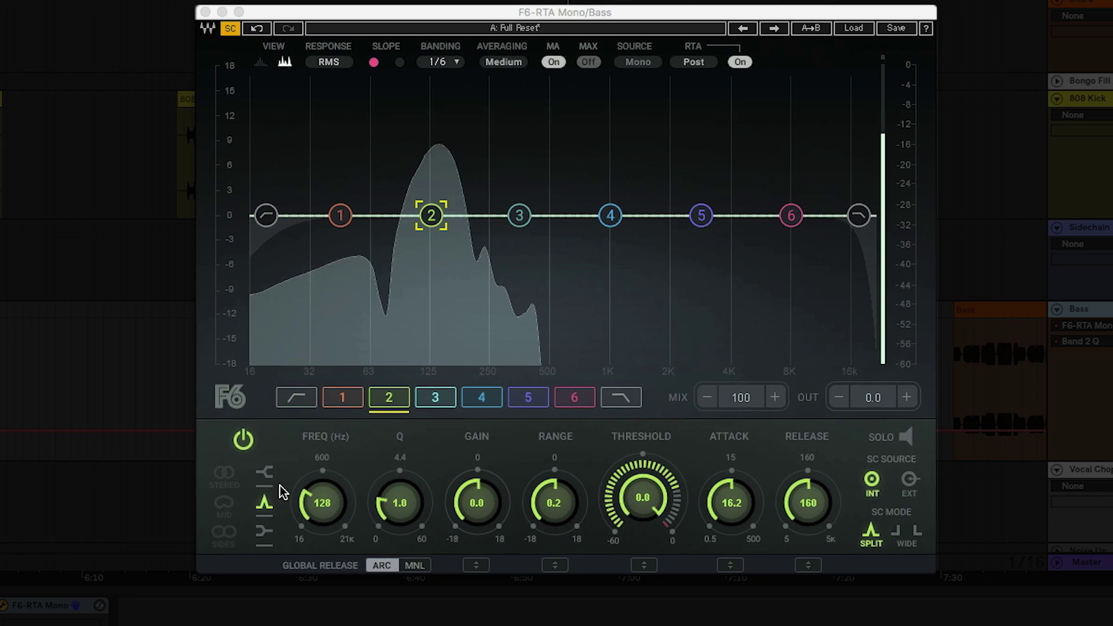
- Set band 1 of the Bass F6-RTA Mono to 120 Hz and change its shape to a low shelf
left_click(423, 371)
left_click_drag(326, 506, 324, 506)
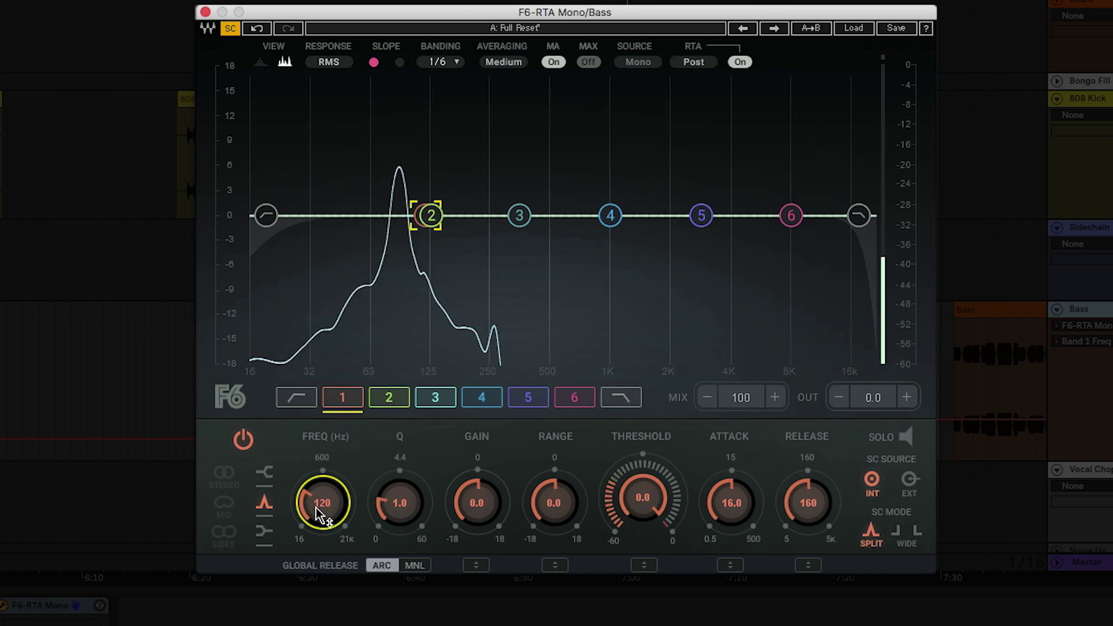
left_click(272, 522)
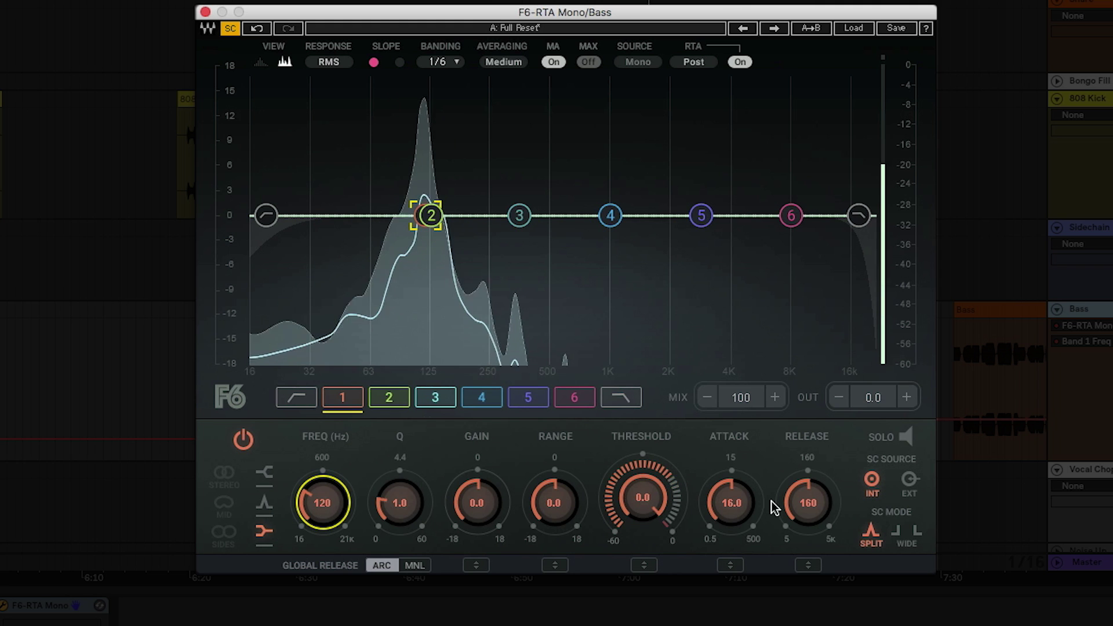
- Set band 1's release to 320, attack to 0.5, threshold to -30.5 and range to -18.0
left_click_drag(808, 506, 812, 516)
left_click(735, 510)
left_click_drag(733, 508, 735, 521)
left_click(657, 516)
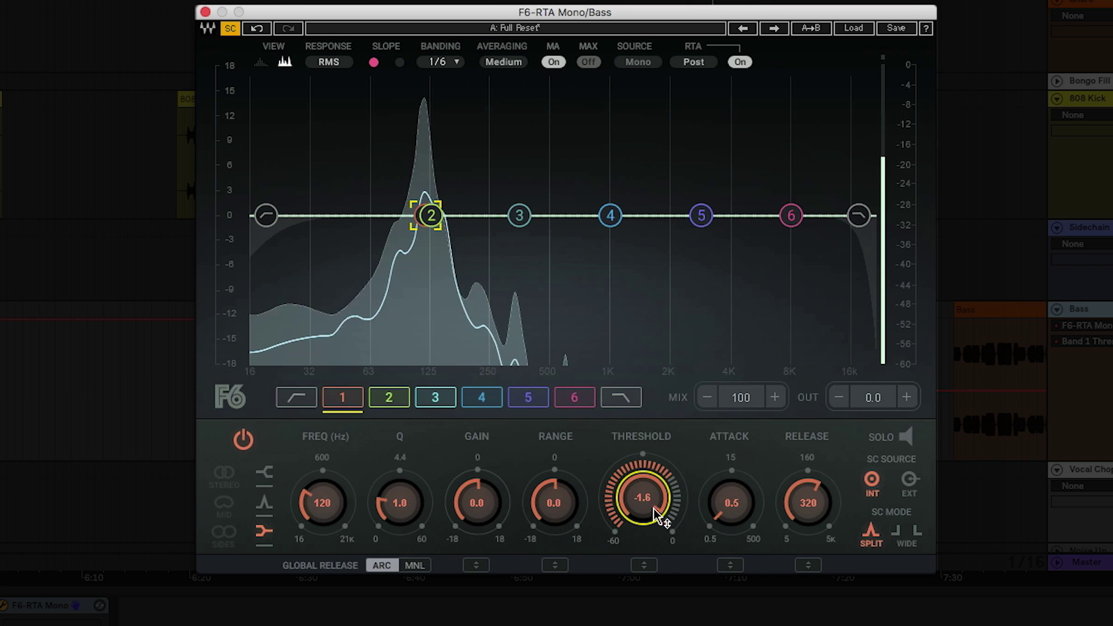
left_click_drag(657, 516, 647, 513)
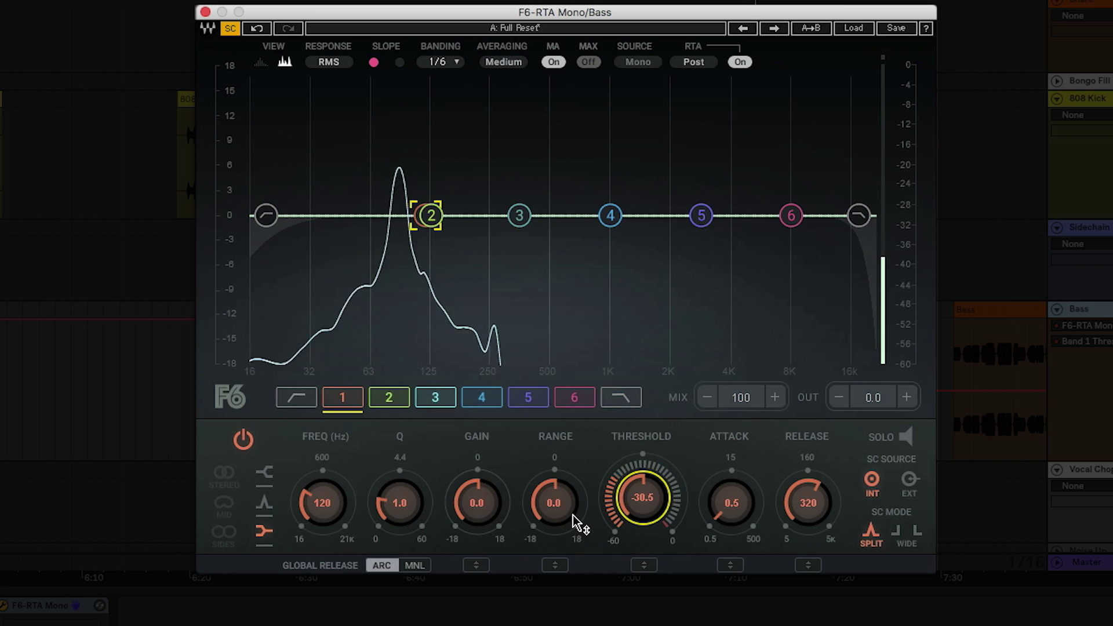
left_click_drag(561, 524, 561, 565)
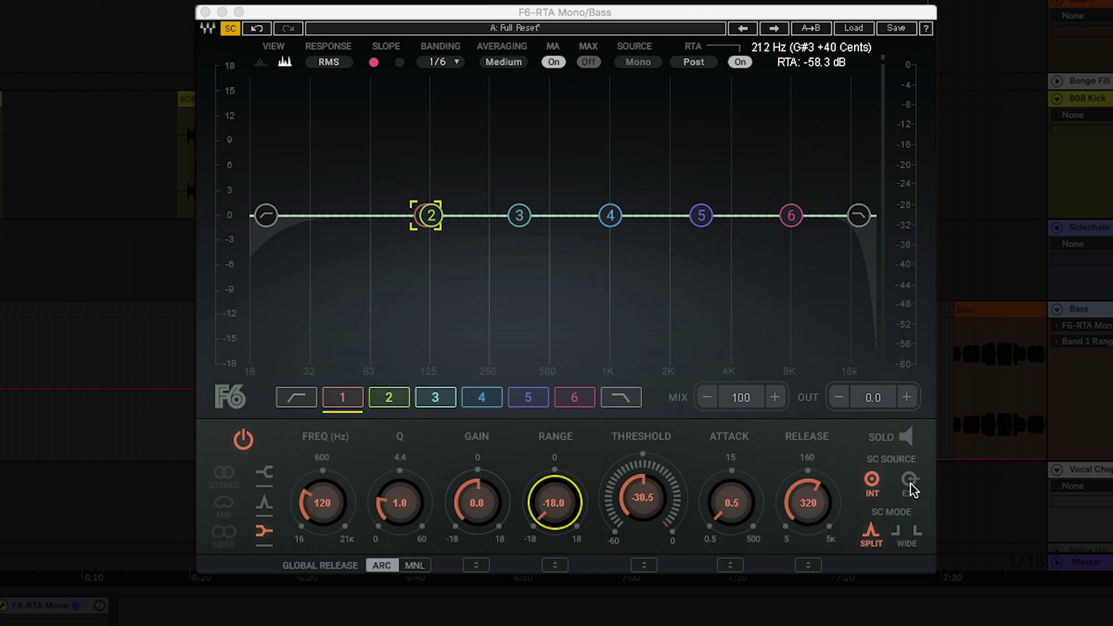
- Set band 2's frequency to 155 Hz, release to 320 and attack to 0.5
left_click(389, 397)
left_click_drag(342, 536, 318, 499)
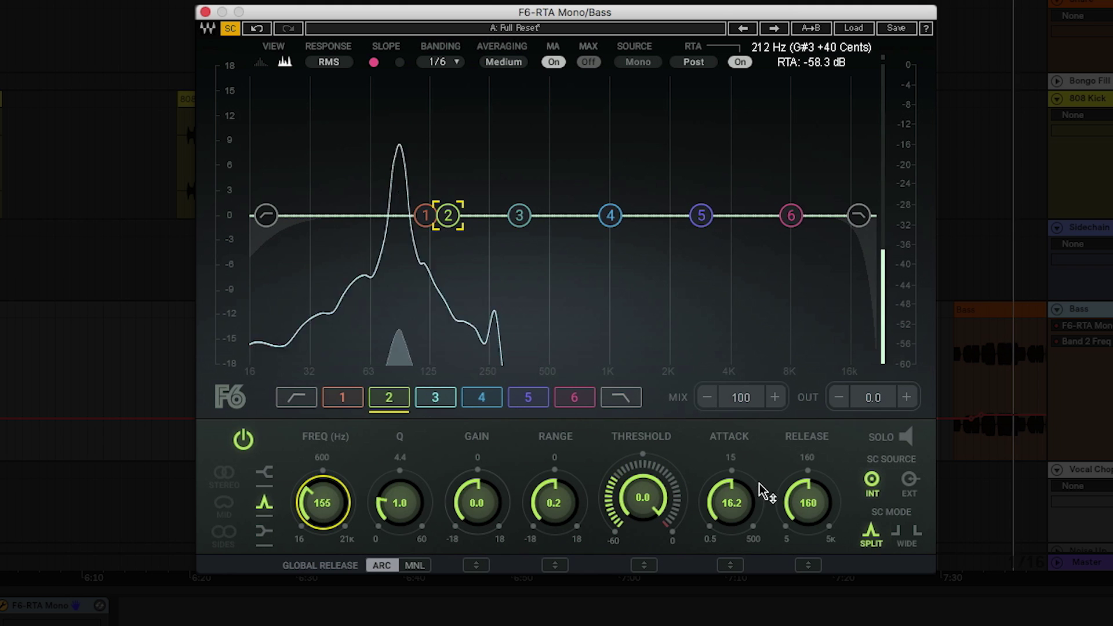
left_click(817, 513)
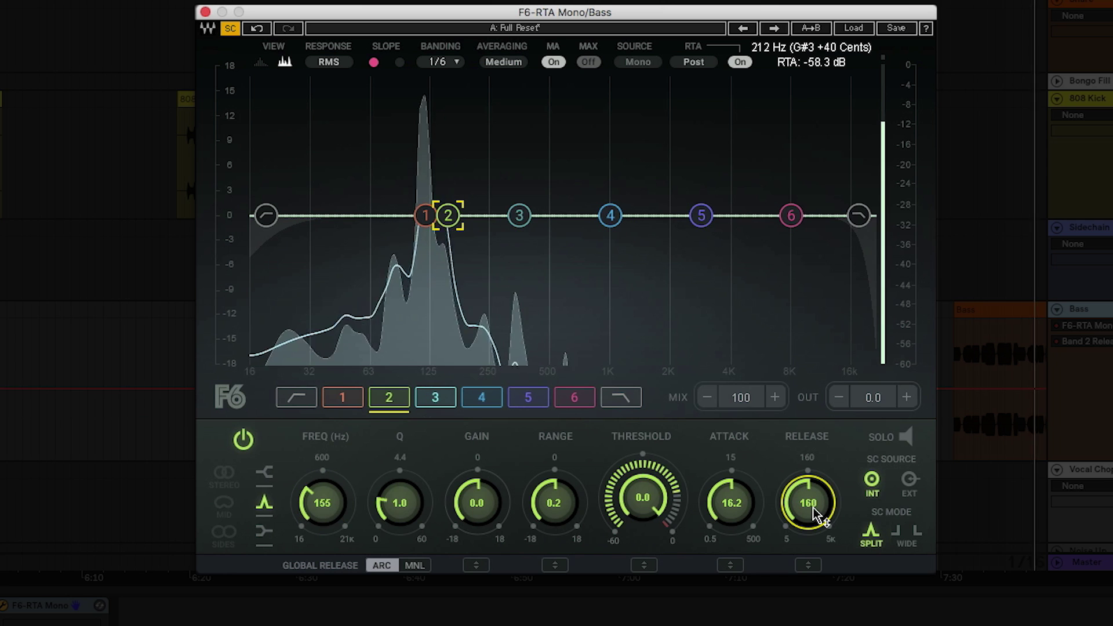
scroll(815, 514, "up", 3)
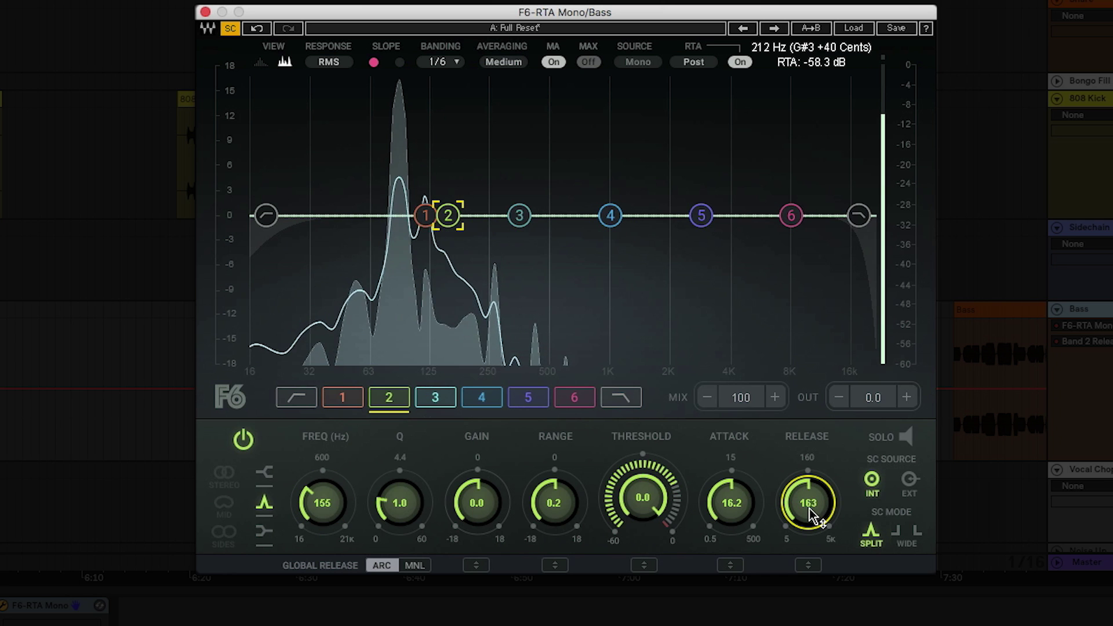
scroll(813, 515, "up", 3)
left_click(741, 506)
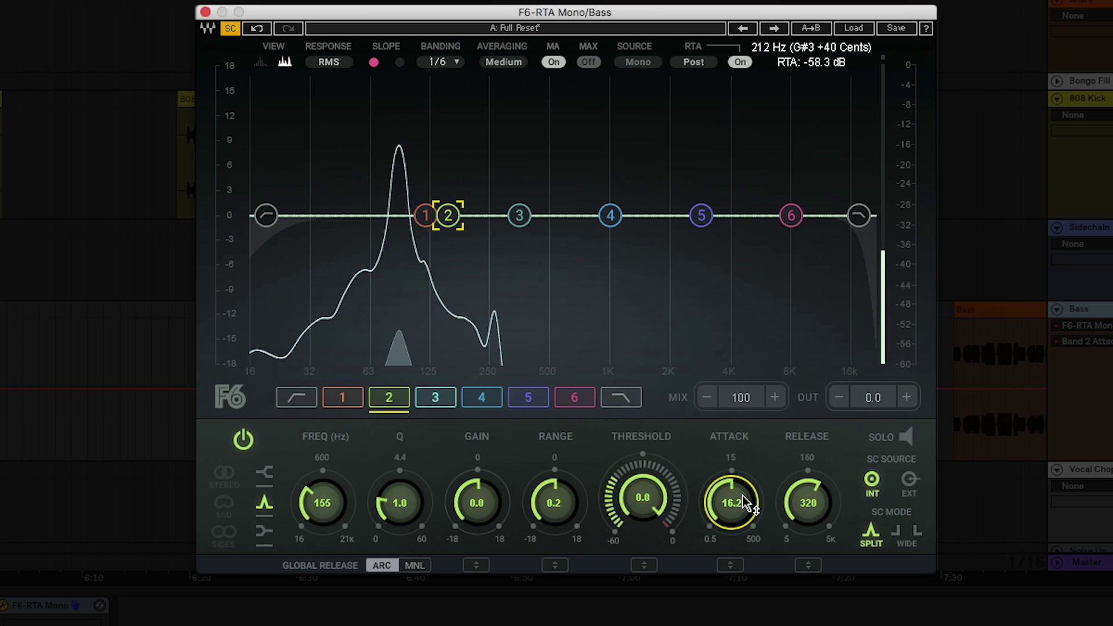
scroll(741, 508, "down", 4)
- Set band 2's threshold to -30.7, range to -13.1 and Q to 2.4, with the external sidechain source
left_click(656, 499)
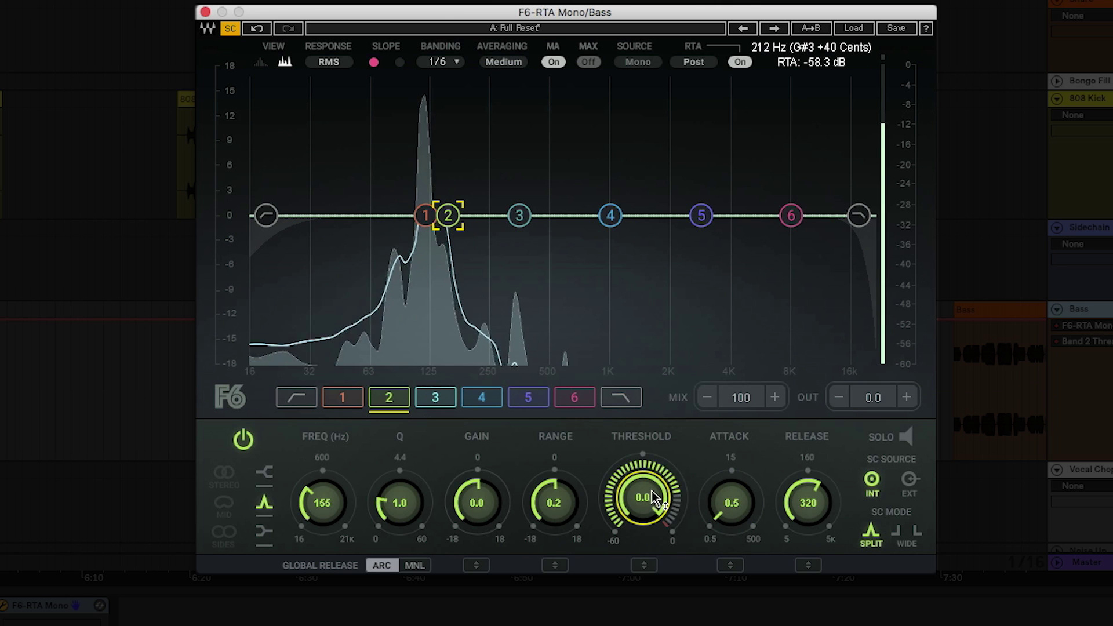
scroll(652, 506, "down", 5)
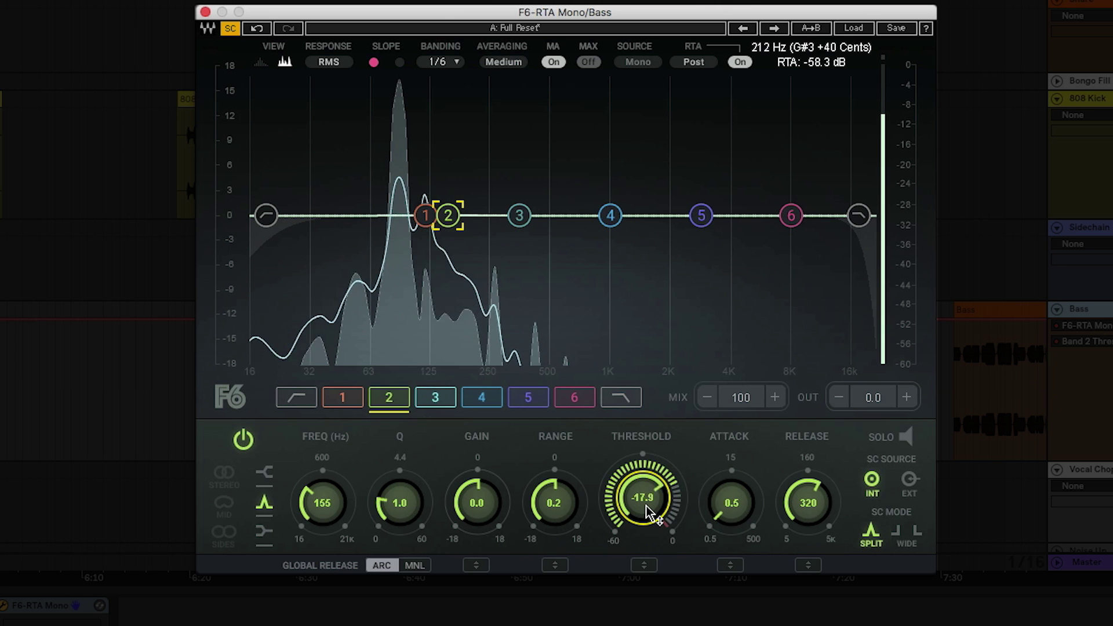
left_click(550, 512)
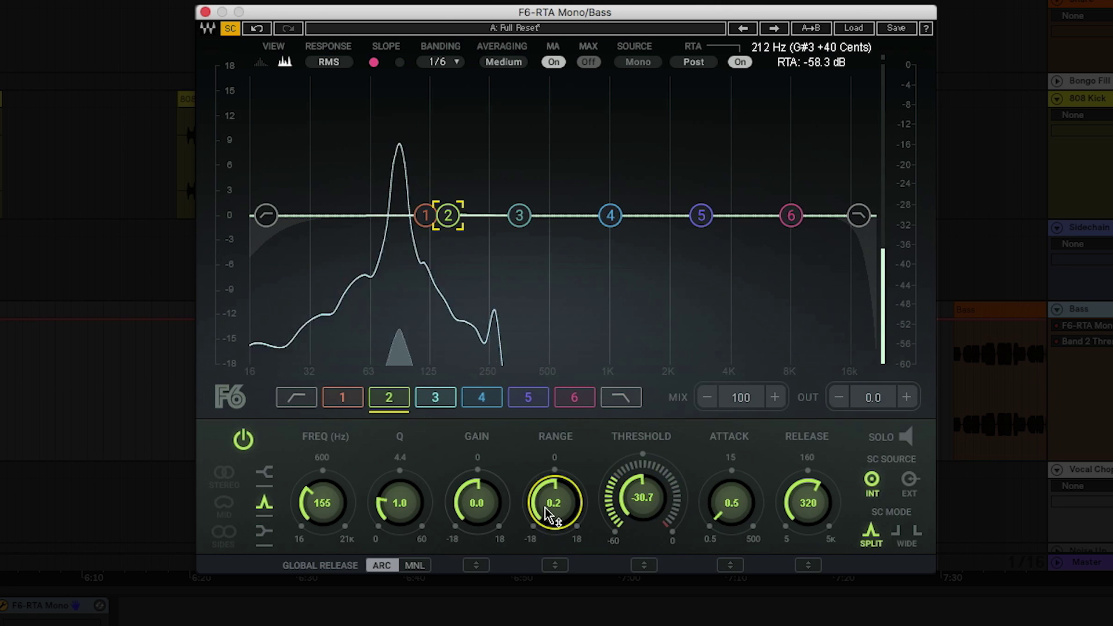
scroll(554, 513, "down", 5)
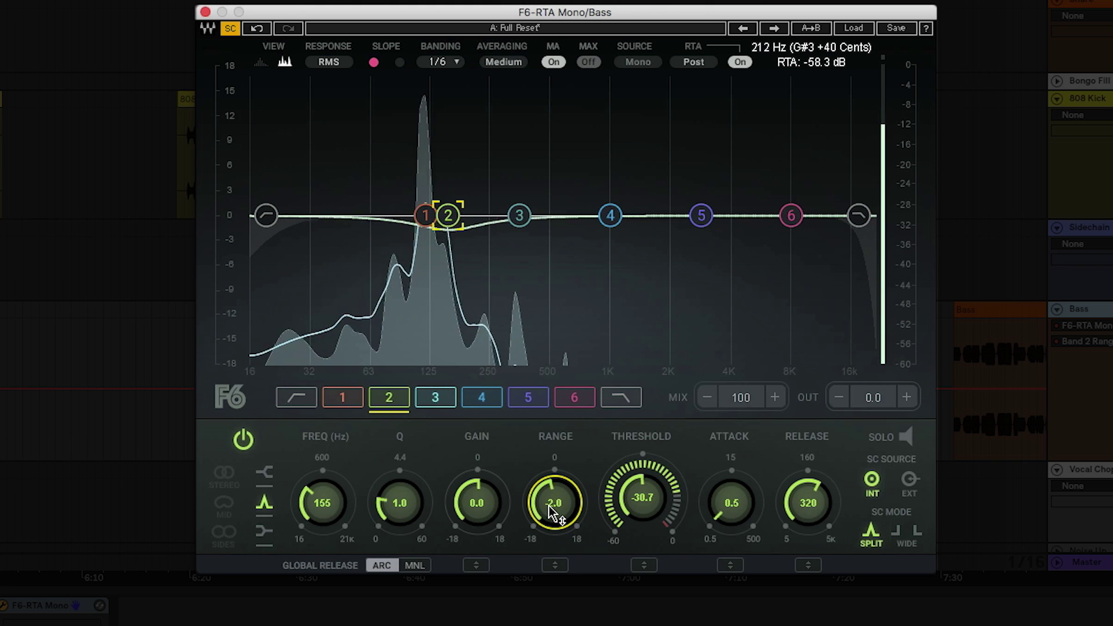
scroll(408, 506, "up", 4)
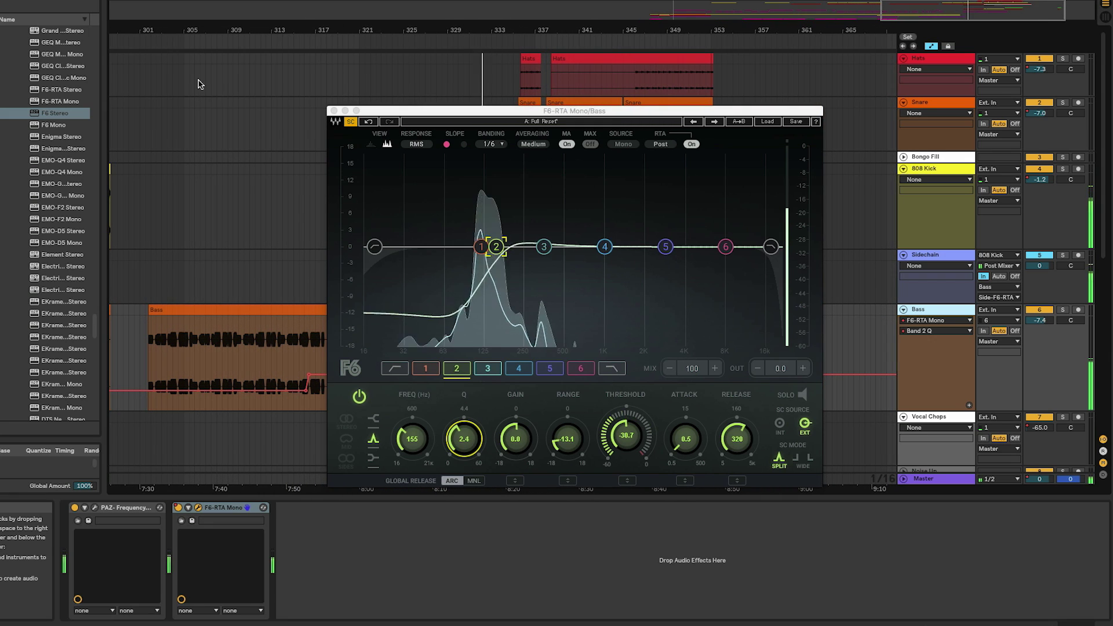
- Open the 808 Kick track's StudioRack Mono plugin chain
left_click(959, 226)
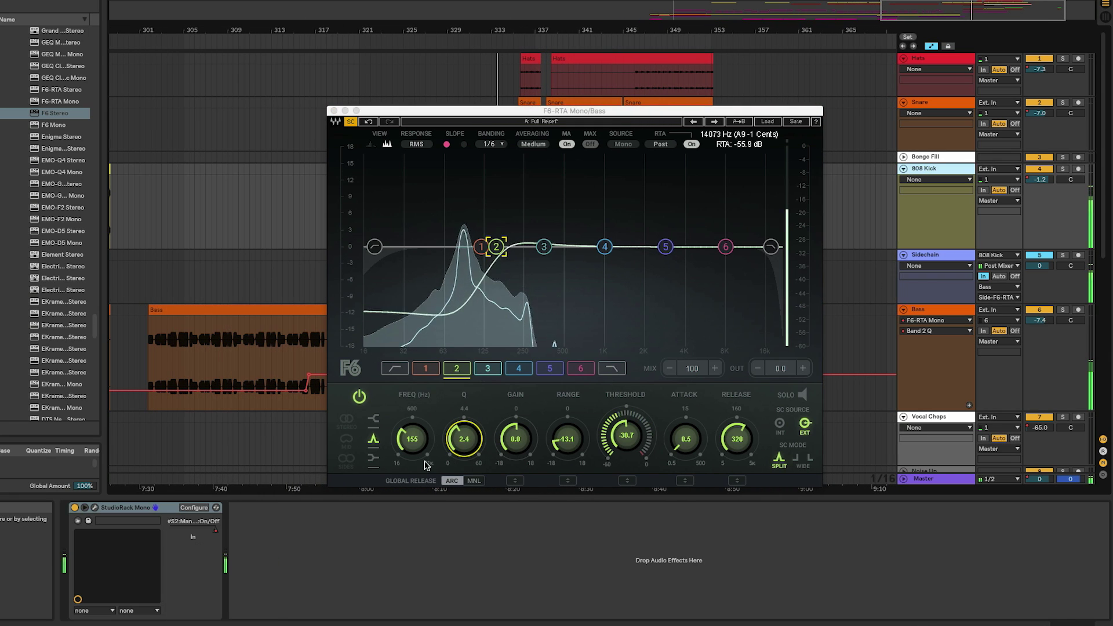
left_click(95, 508)
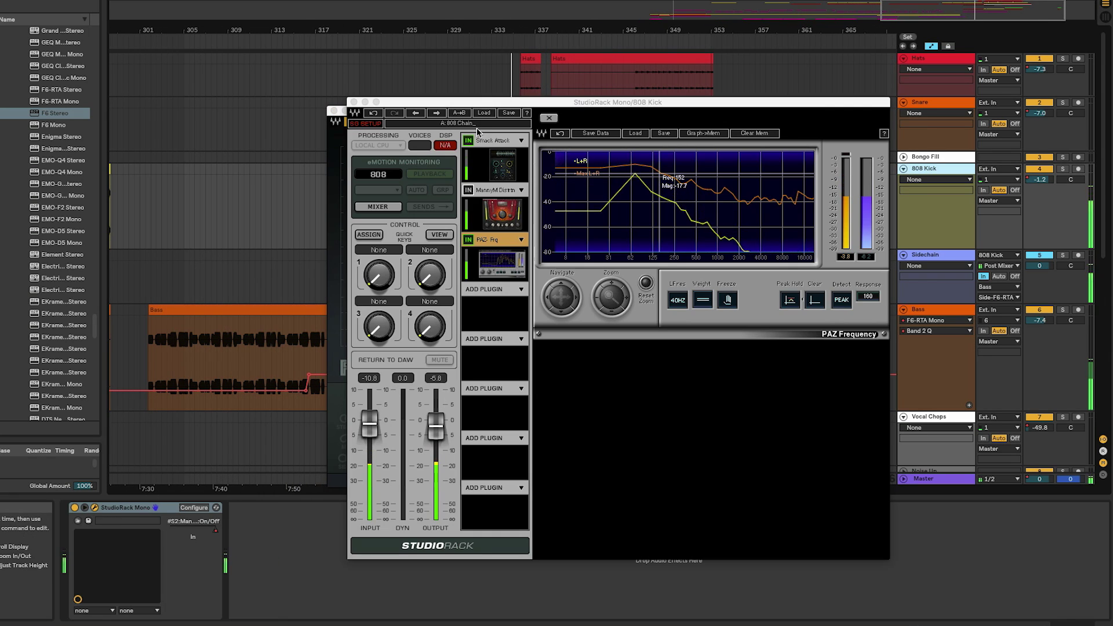